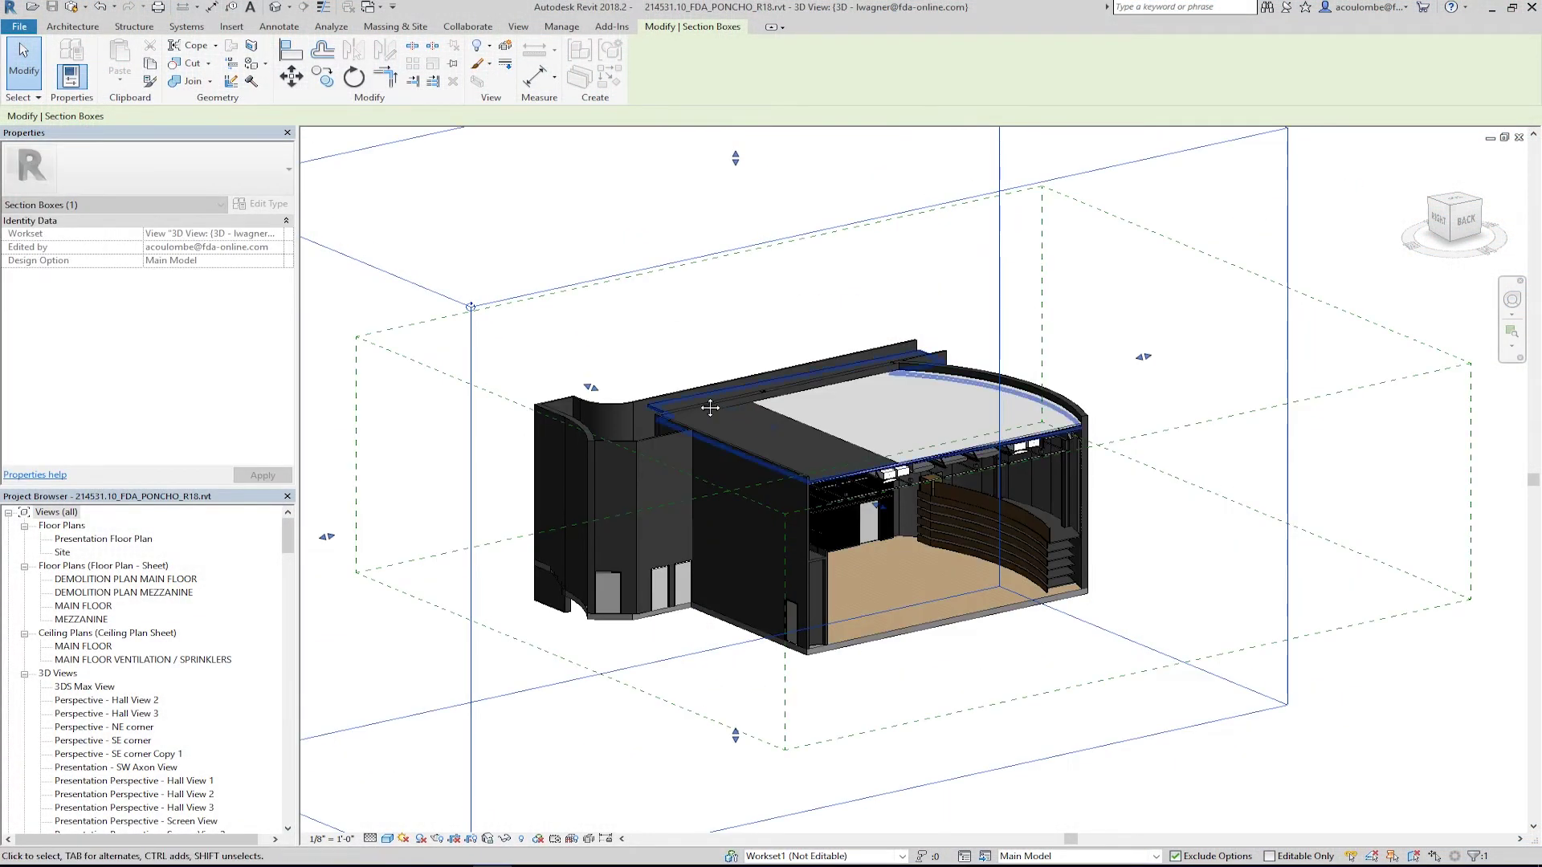
Make Risers Extended the active design option to view the theatre with its seating extended
right_click(900, 515)
click(924, 530)
scroll(922, 586, up, 3)
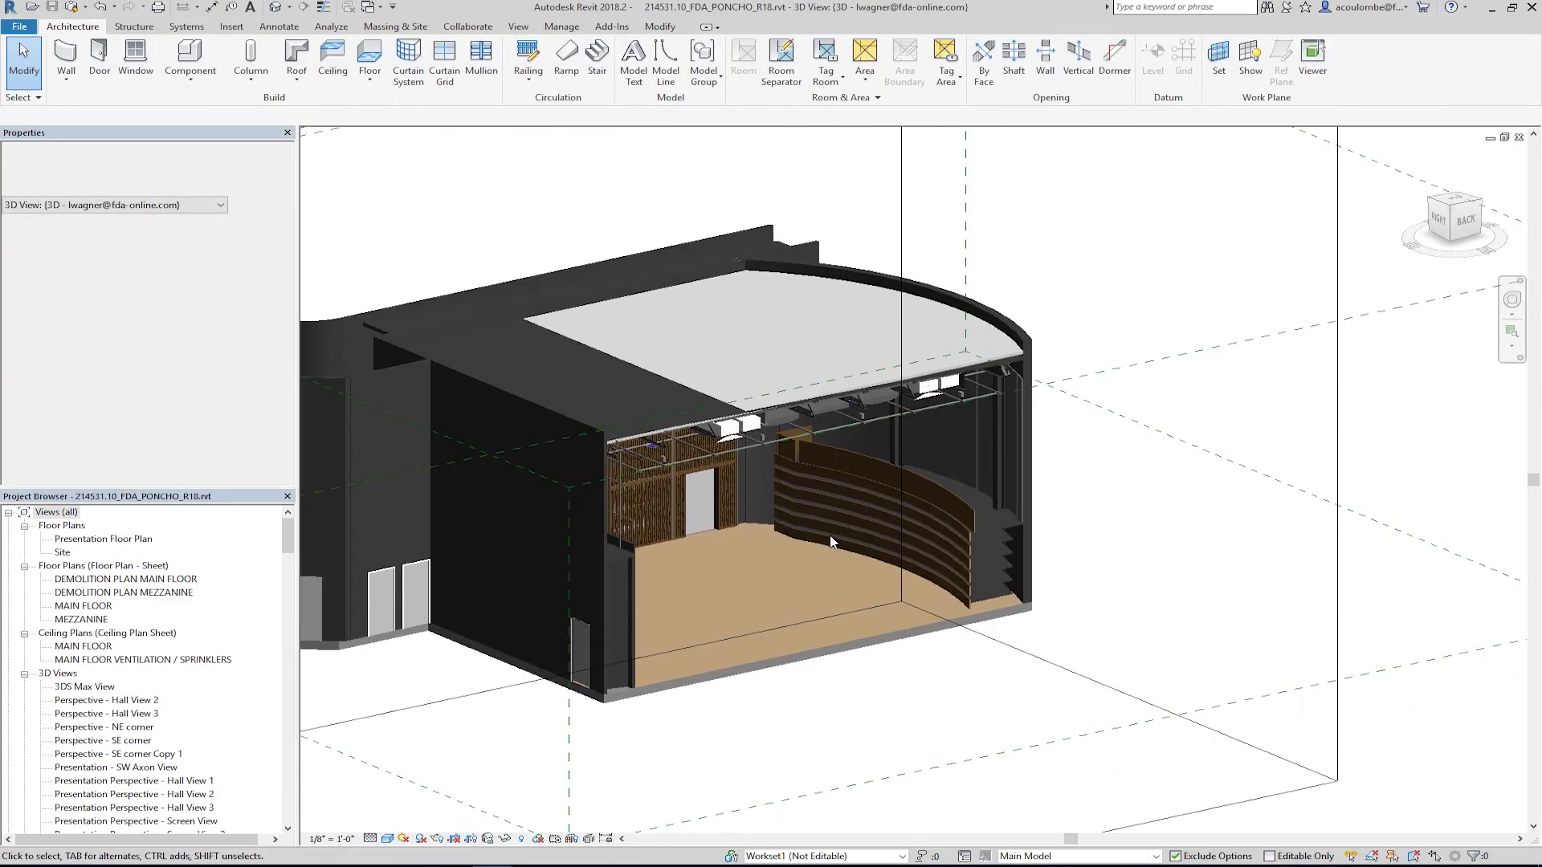
scroll(831, 542, up, 2)
click(1158, 859)
click(1044, 767)
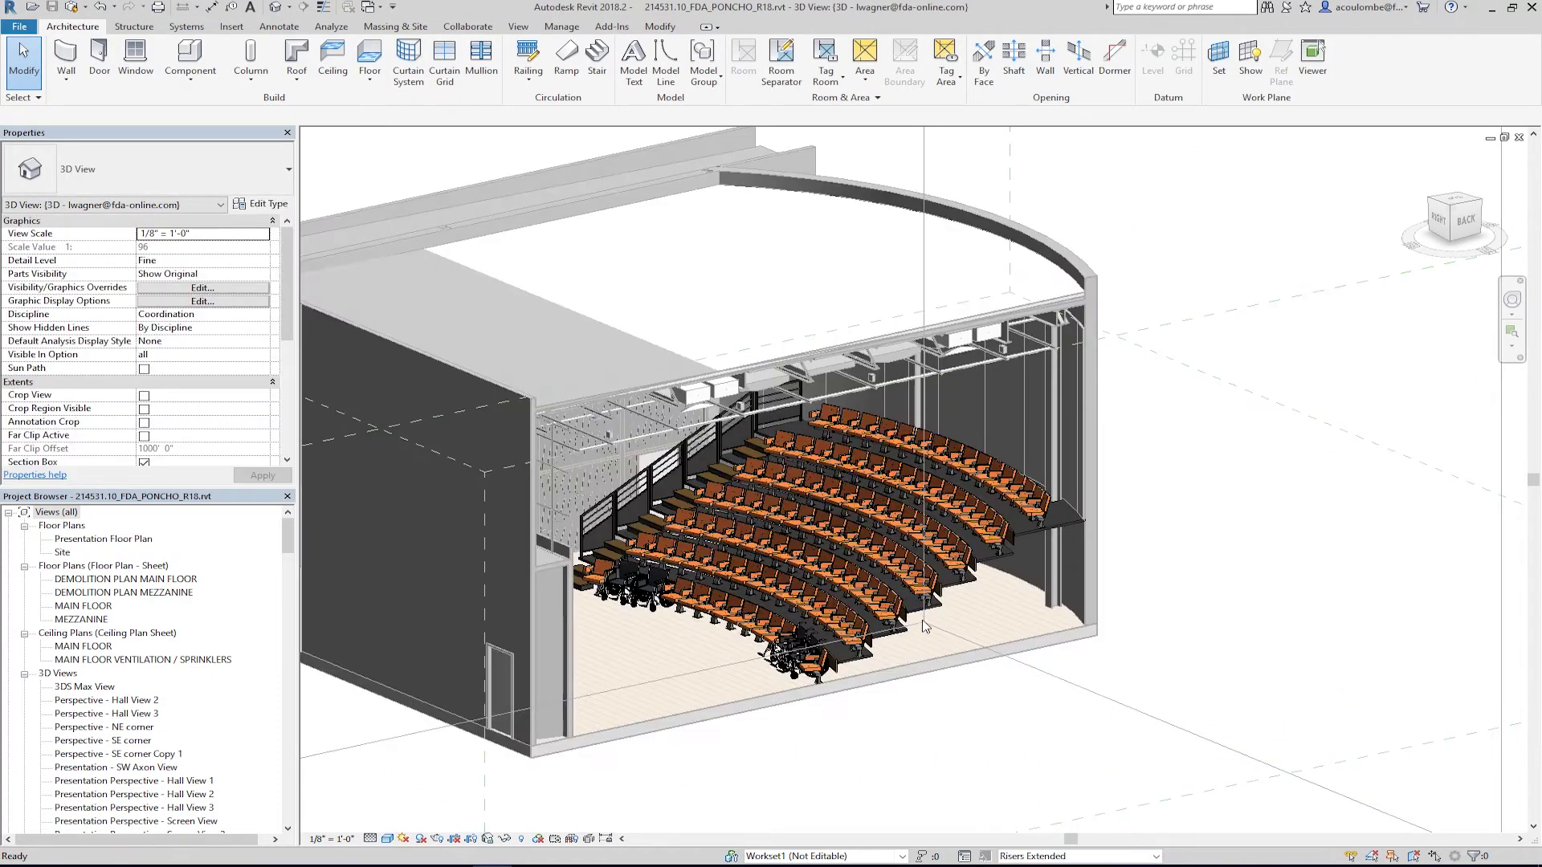
View the theatre with Option 1 as the active design option, and return to Main Model
click(1156, 856)
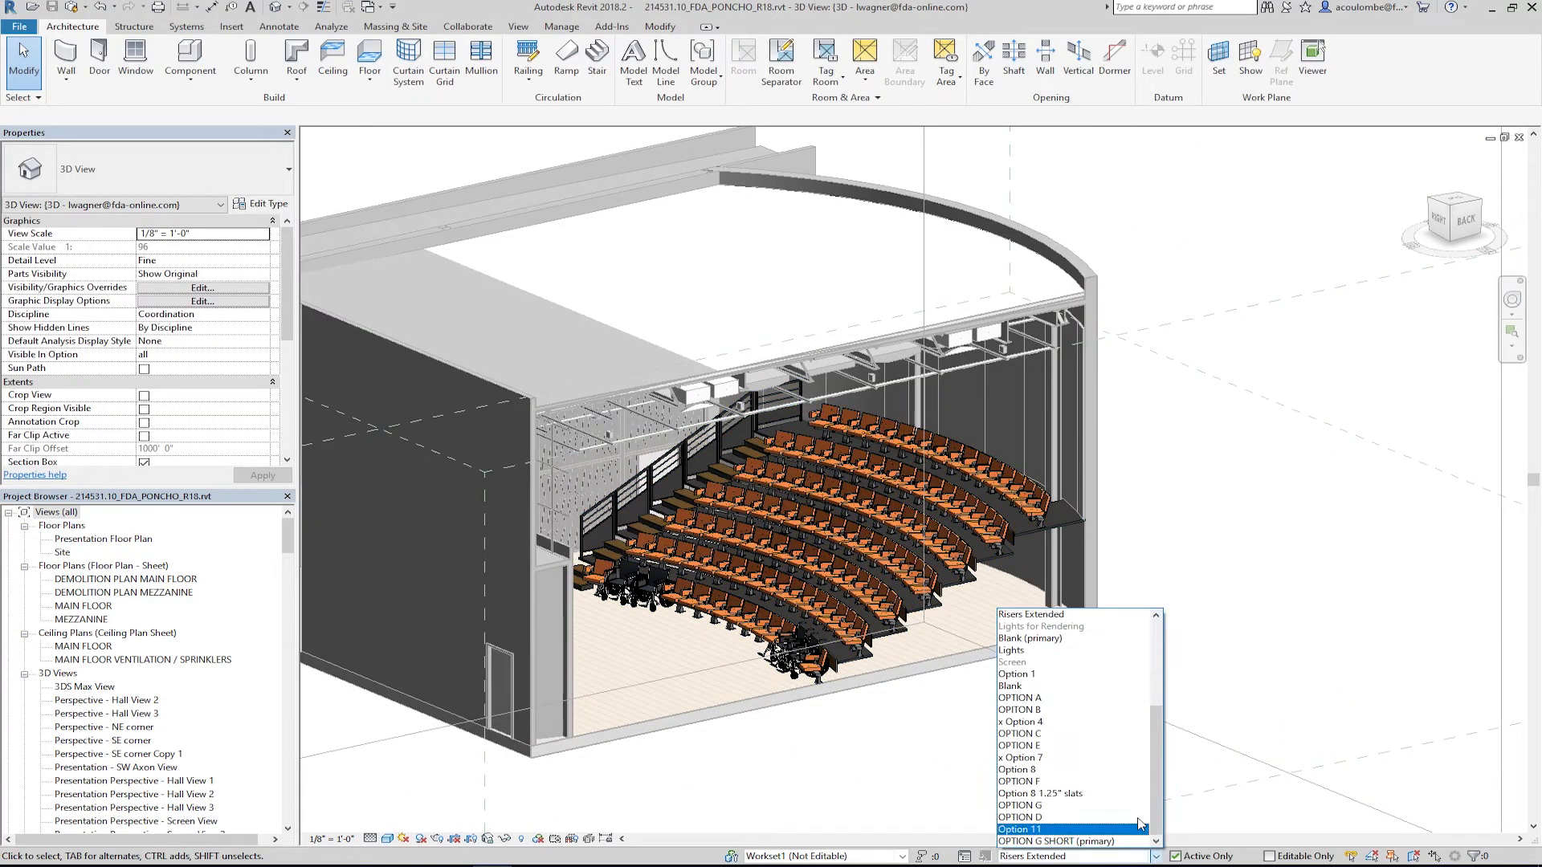
click(1103, 676)
click(1094, 856)
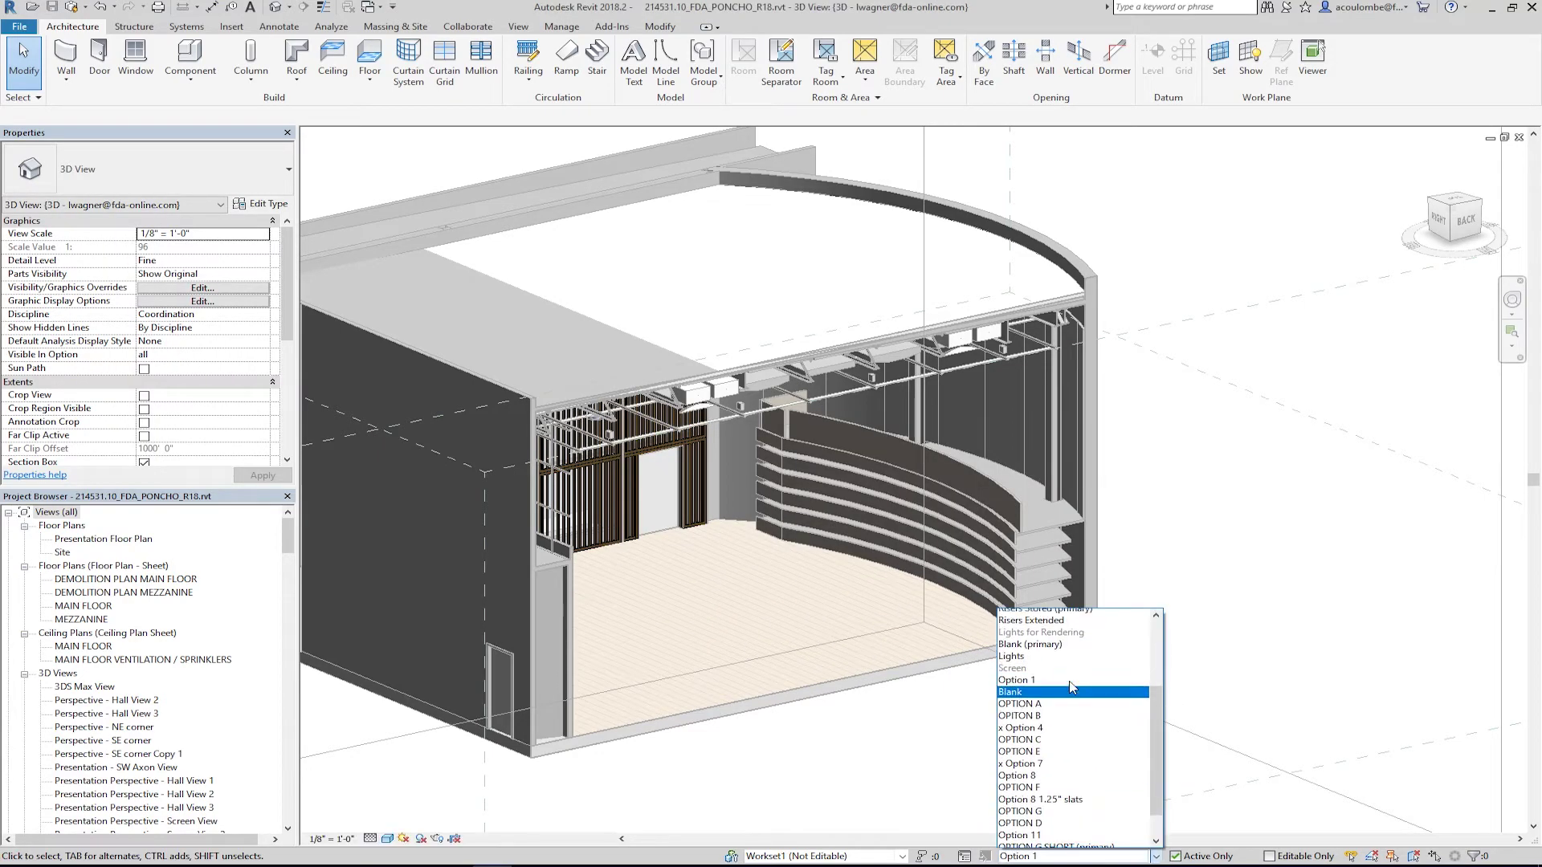
click(1036, 610)
middle_drag(1071, 737, 1106, 737)
click(959, 560)
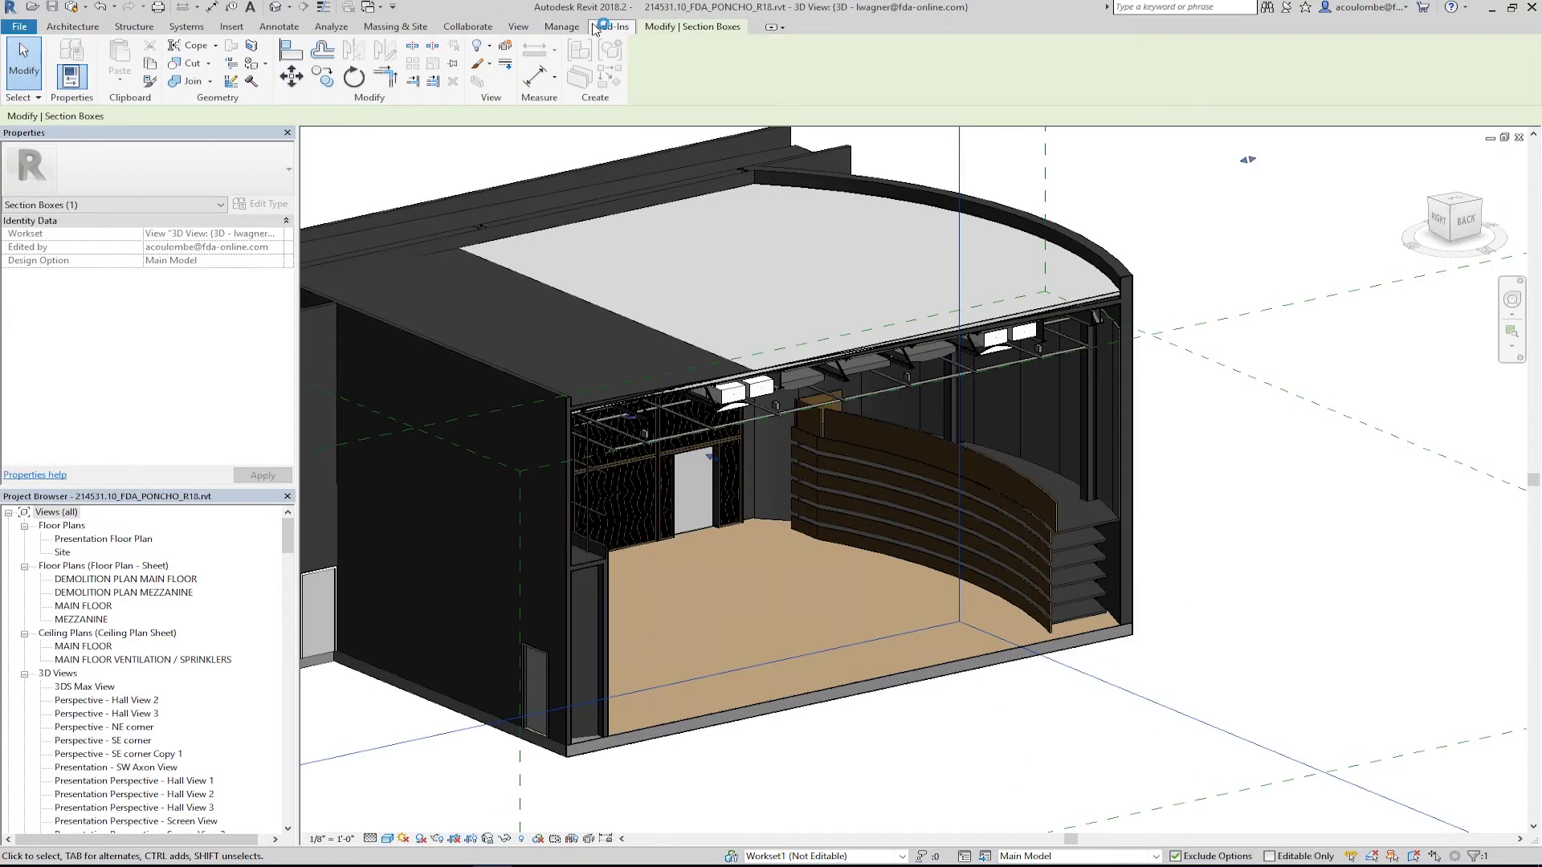
Send the 3DS Max View to IrisVR Prospect with the View in VR add-in and start processing it for VR
click(612, 26)
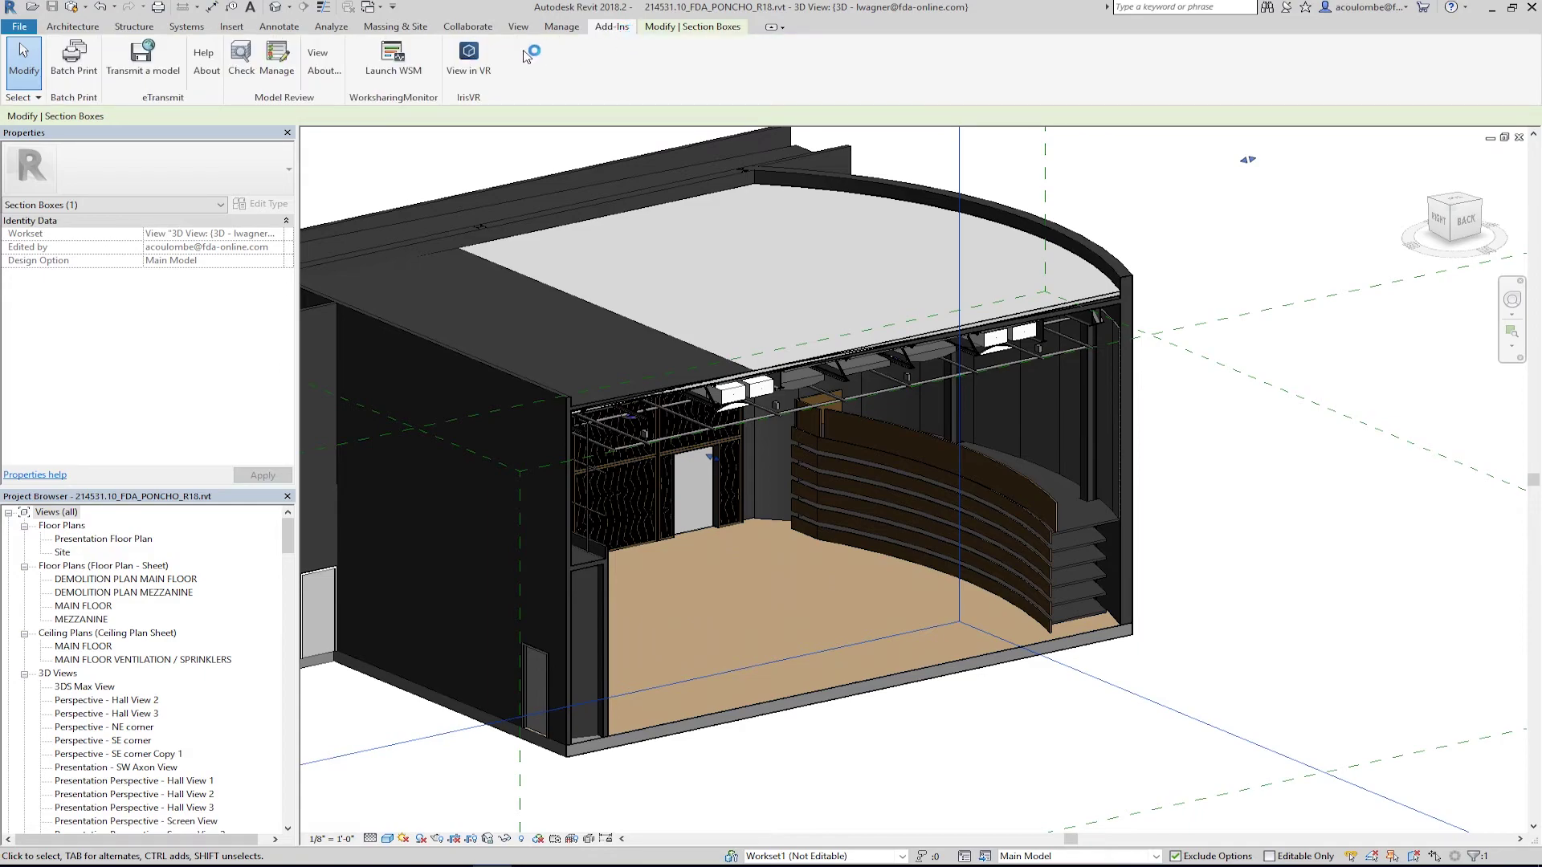
click(478, 68)
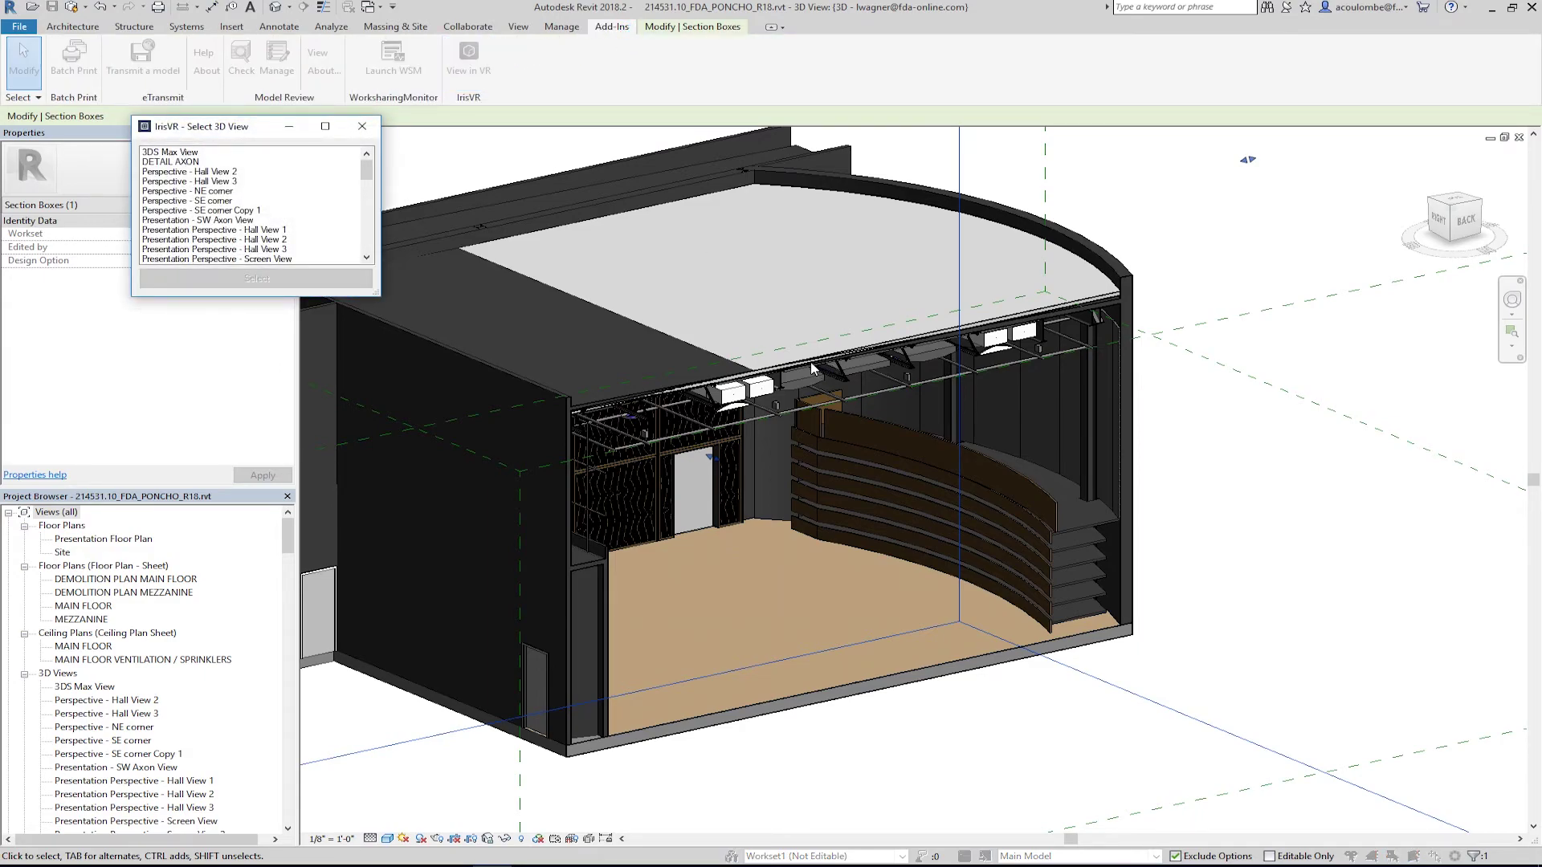
click(196, 153)
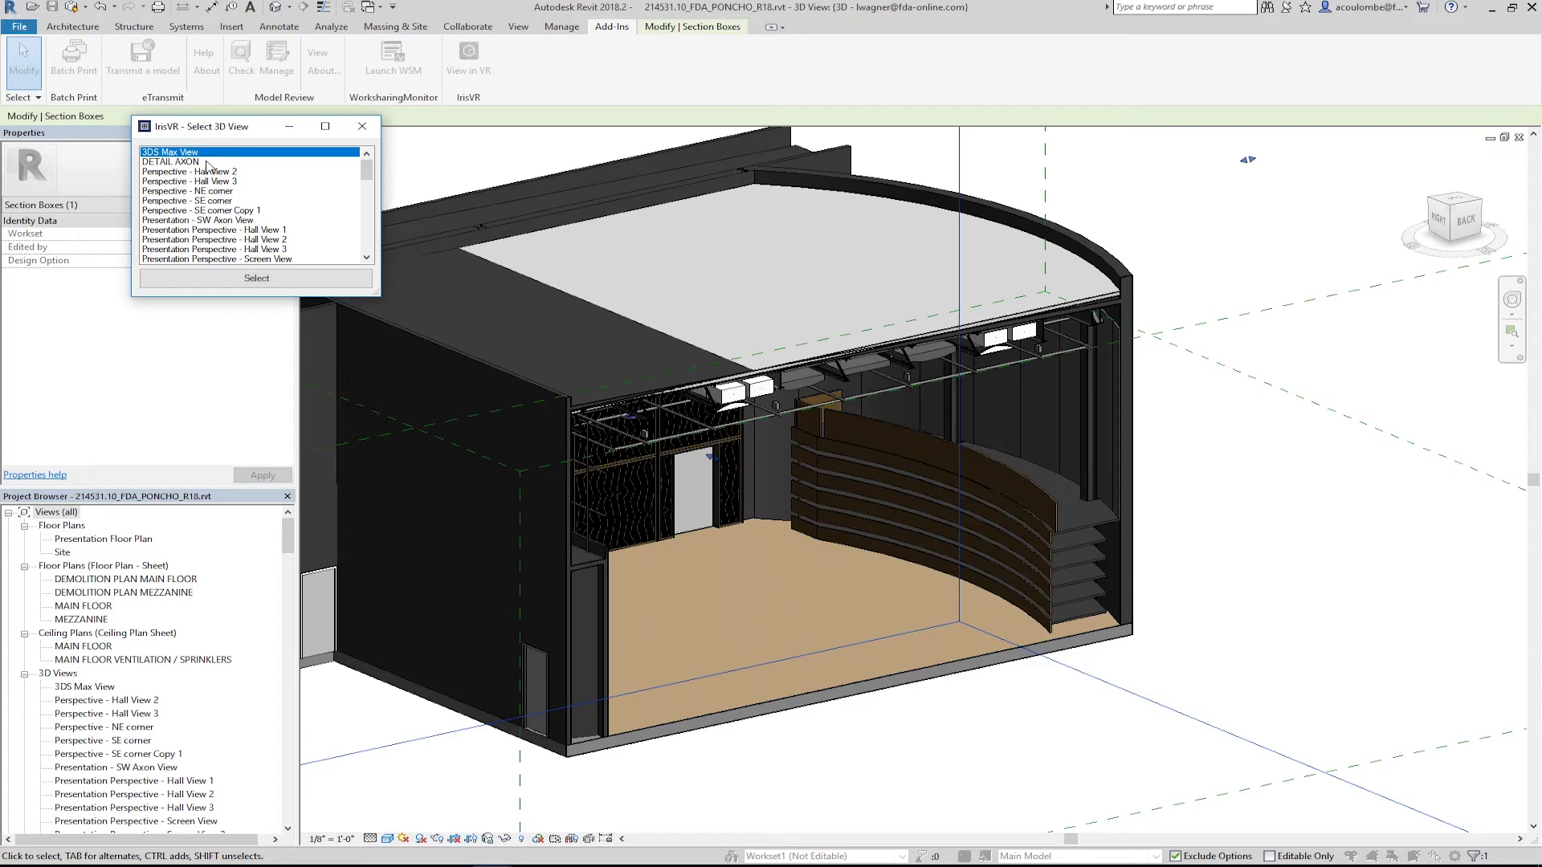
click(274, 278)
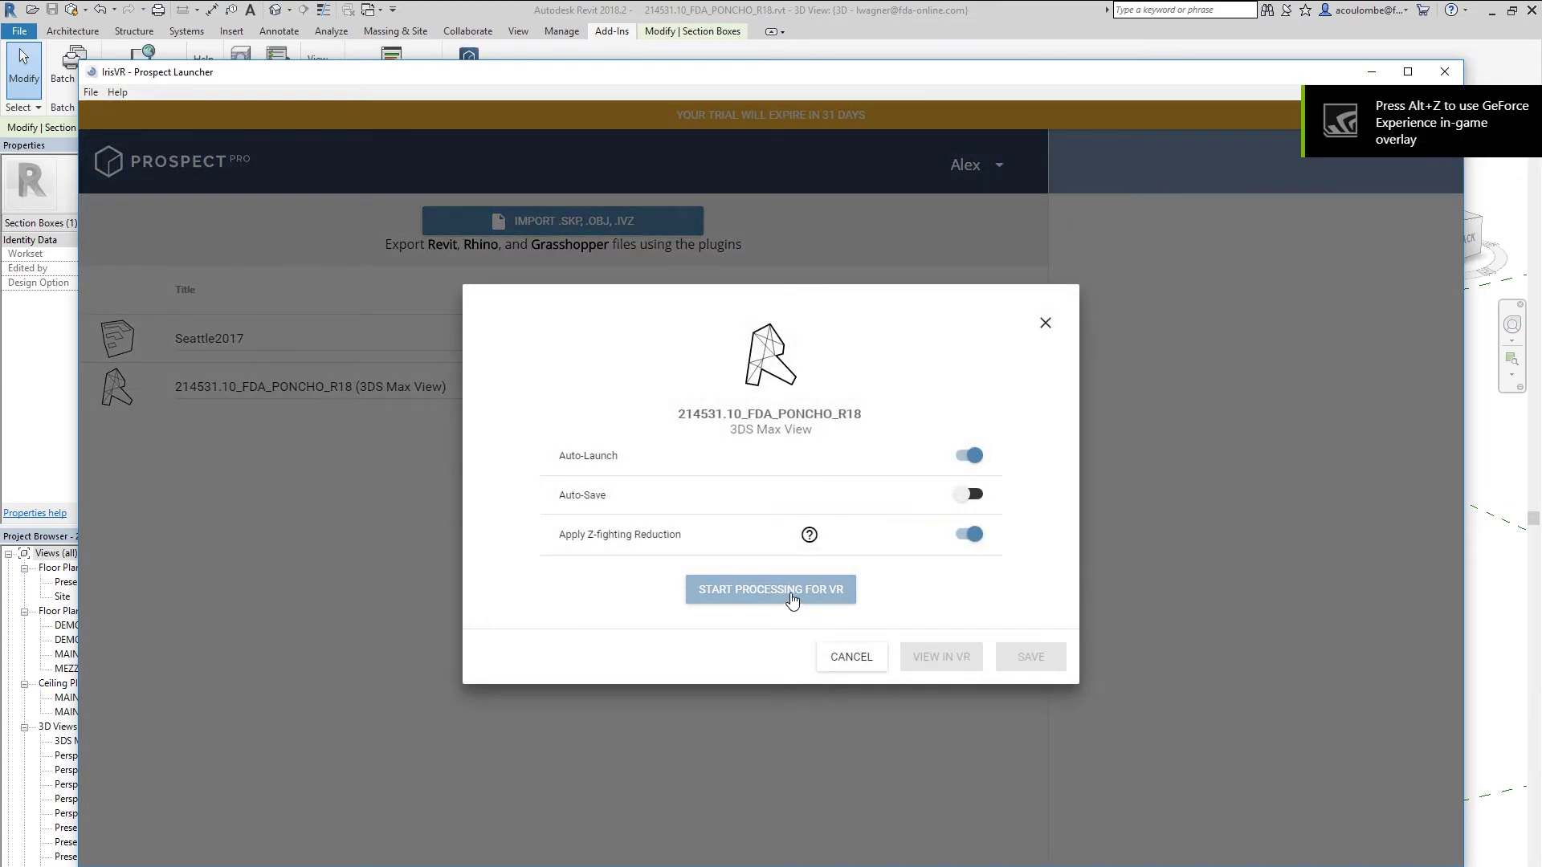
click(791, 598)
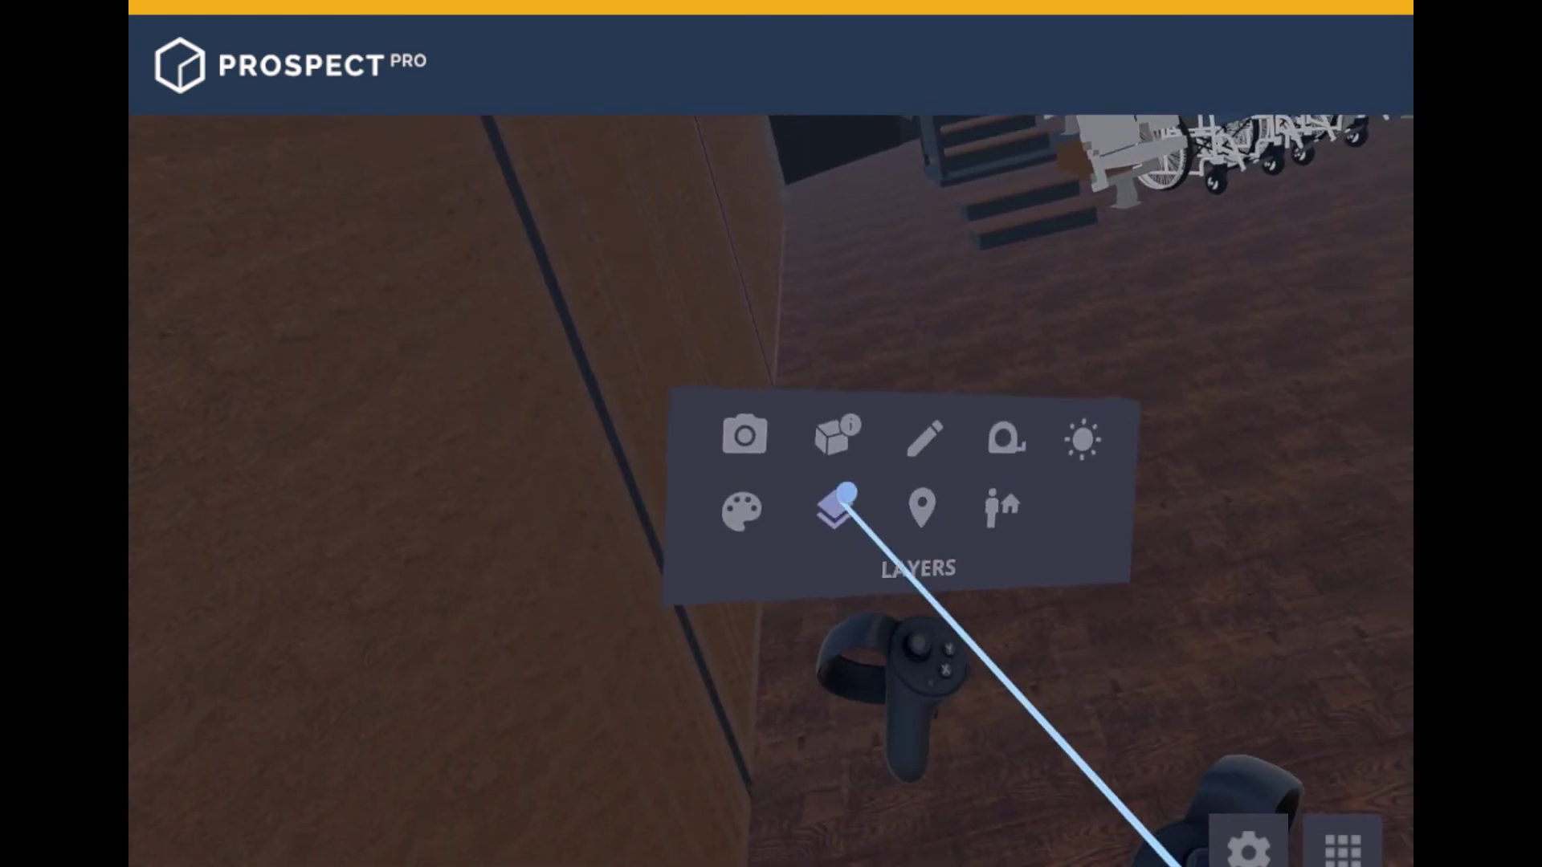
Open the layer list in Prospect and hide the A-CLNG-GRID, A-DETL-GENF, A-DOOR and A-EQPM layers
click(811, 491)
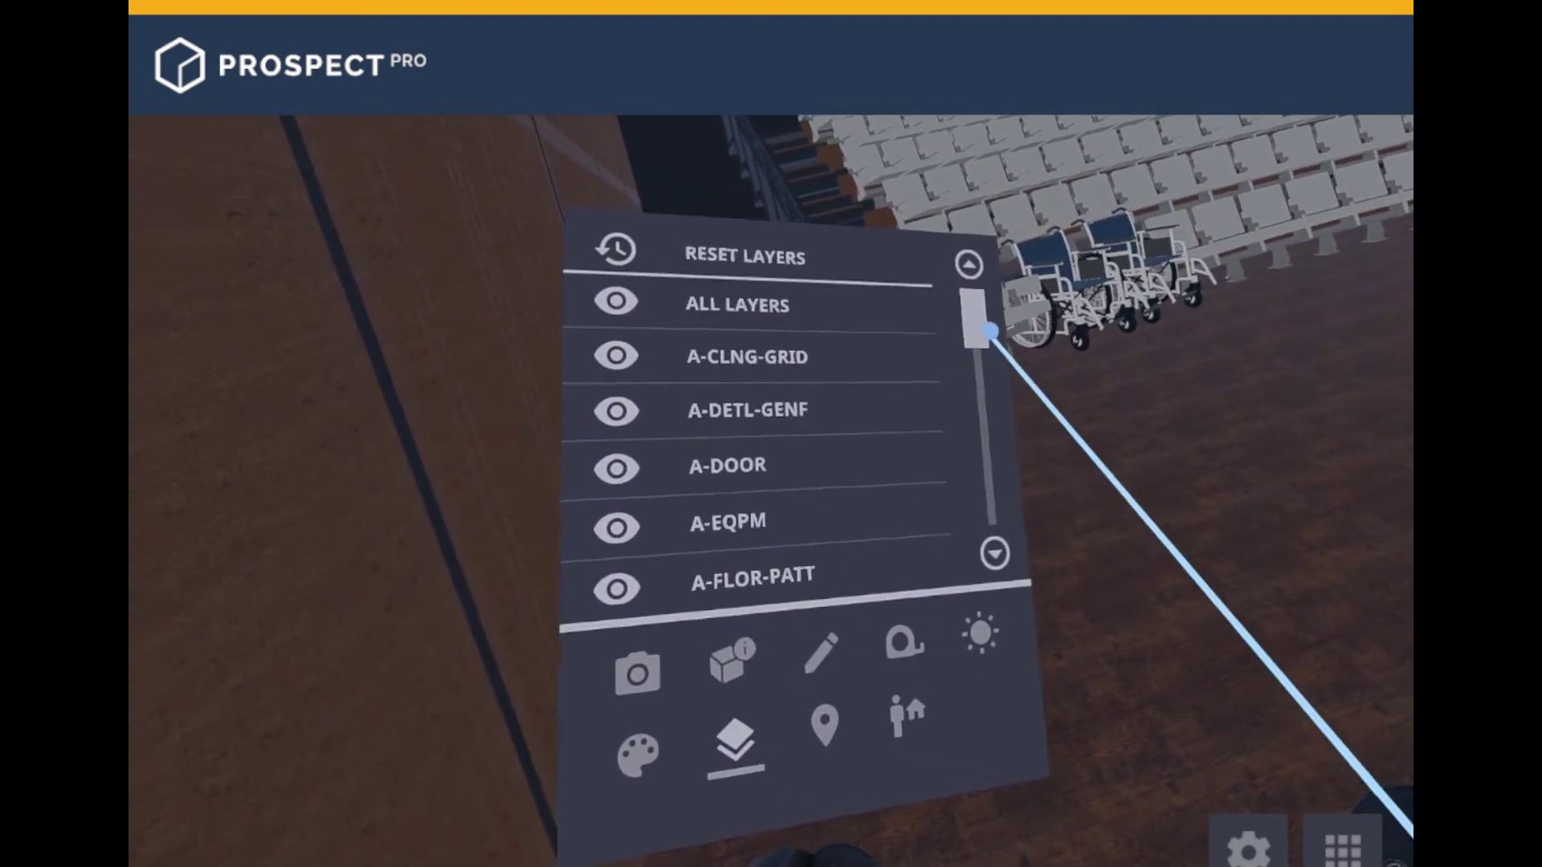
drag(974, 334, 1039, 275)
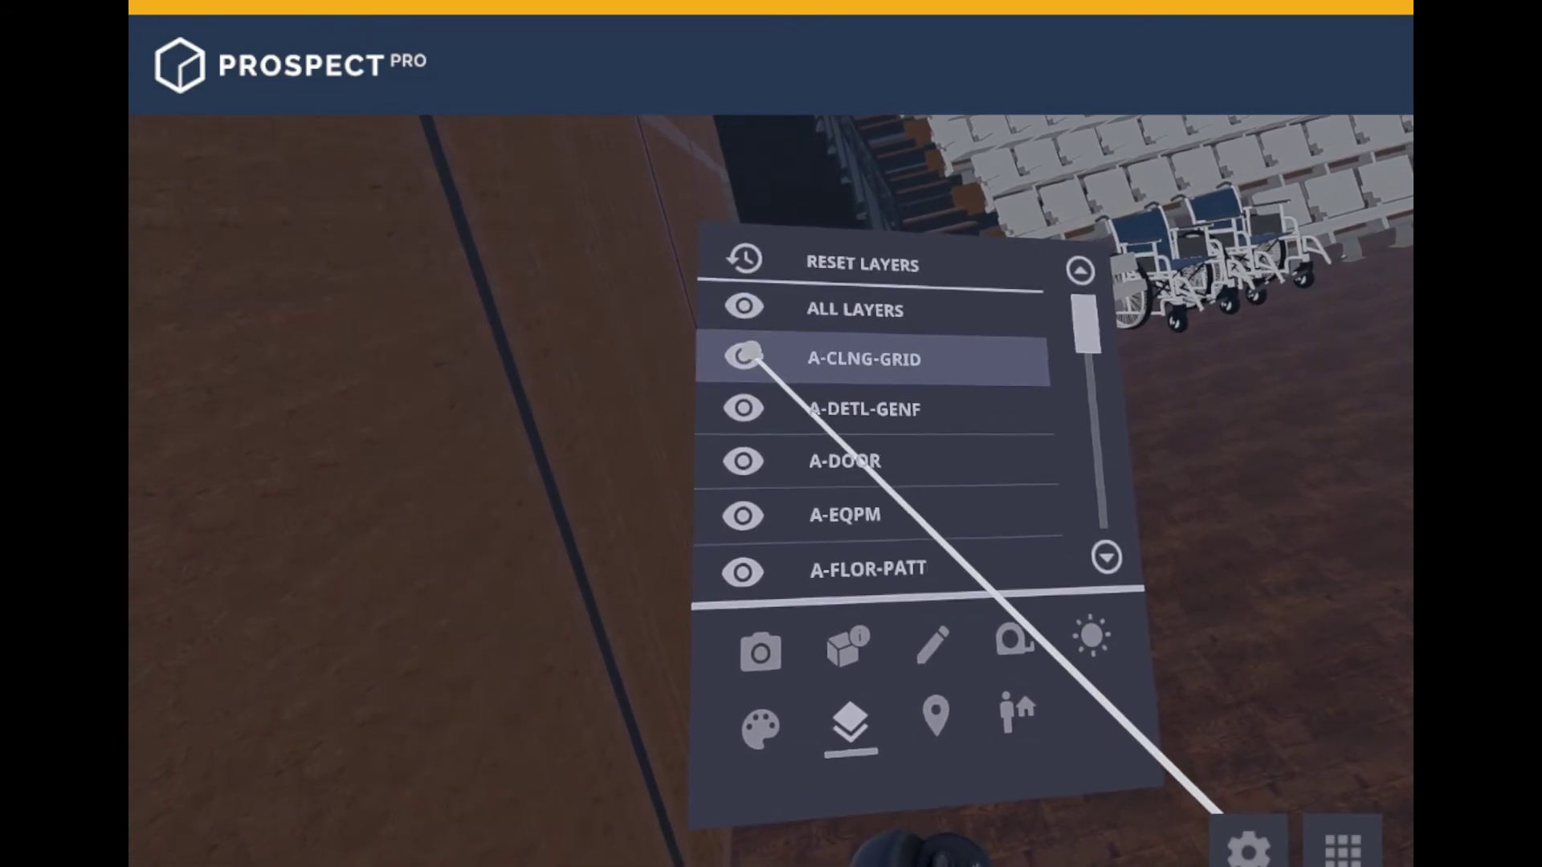
click(739, 360)
click(739, 412)
click(739, 465)
click(747, 507)
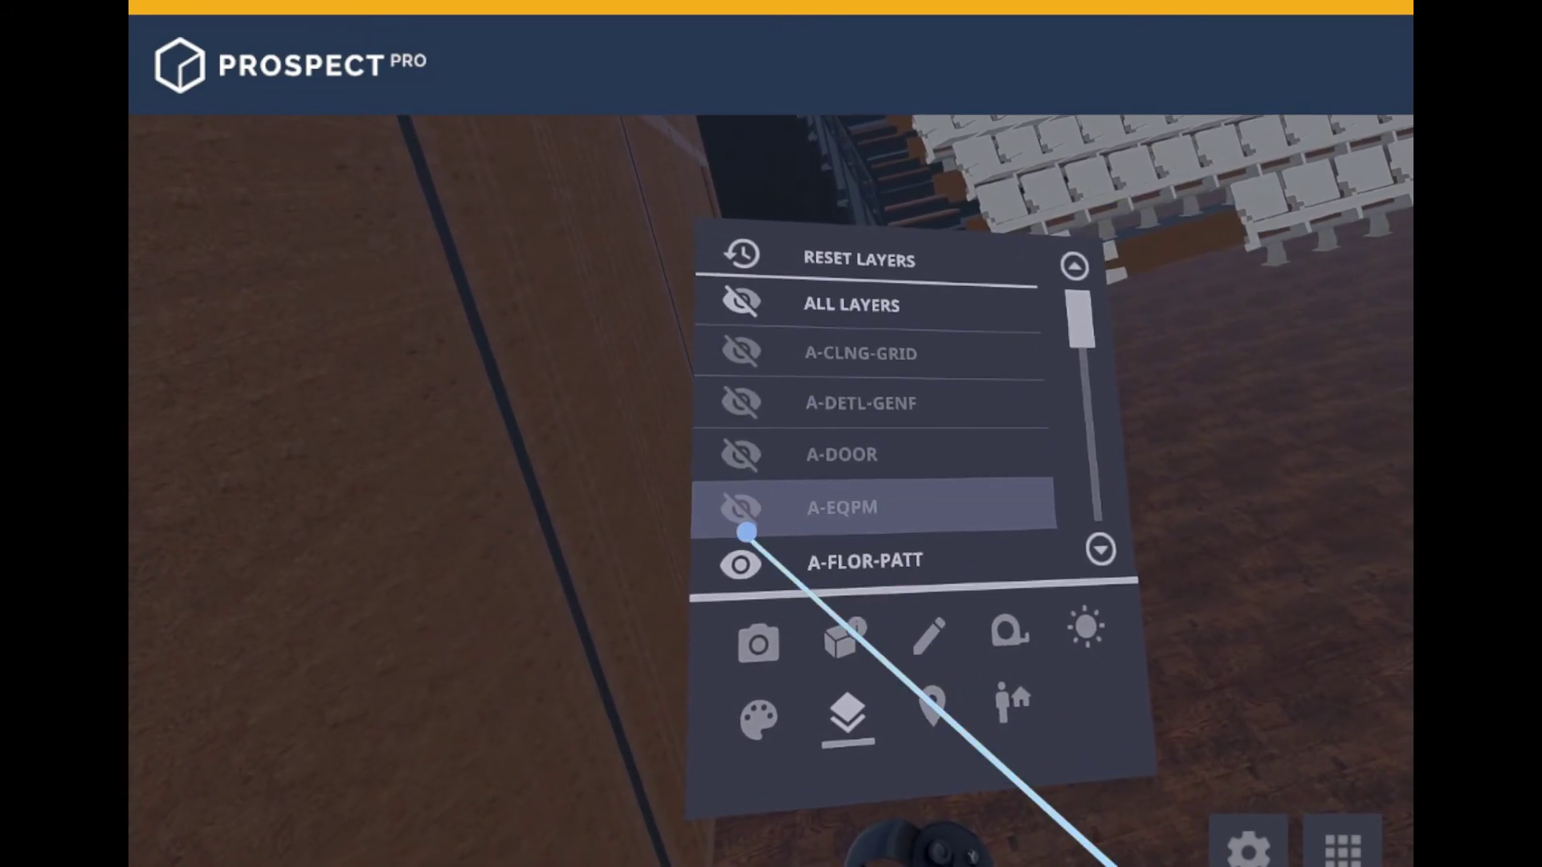
Toggle the A-FLOR-PATT layer off and back on, and the A-EQPM layer on and back off
click(735, 566)
click(754, 540)
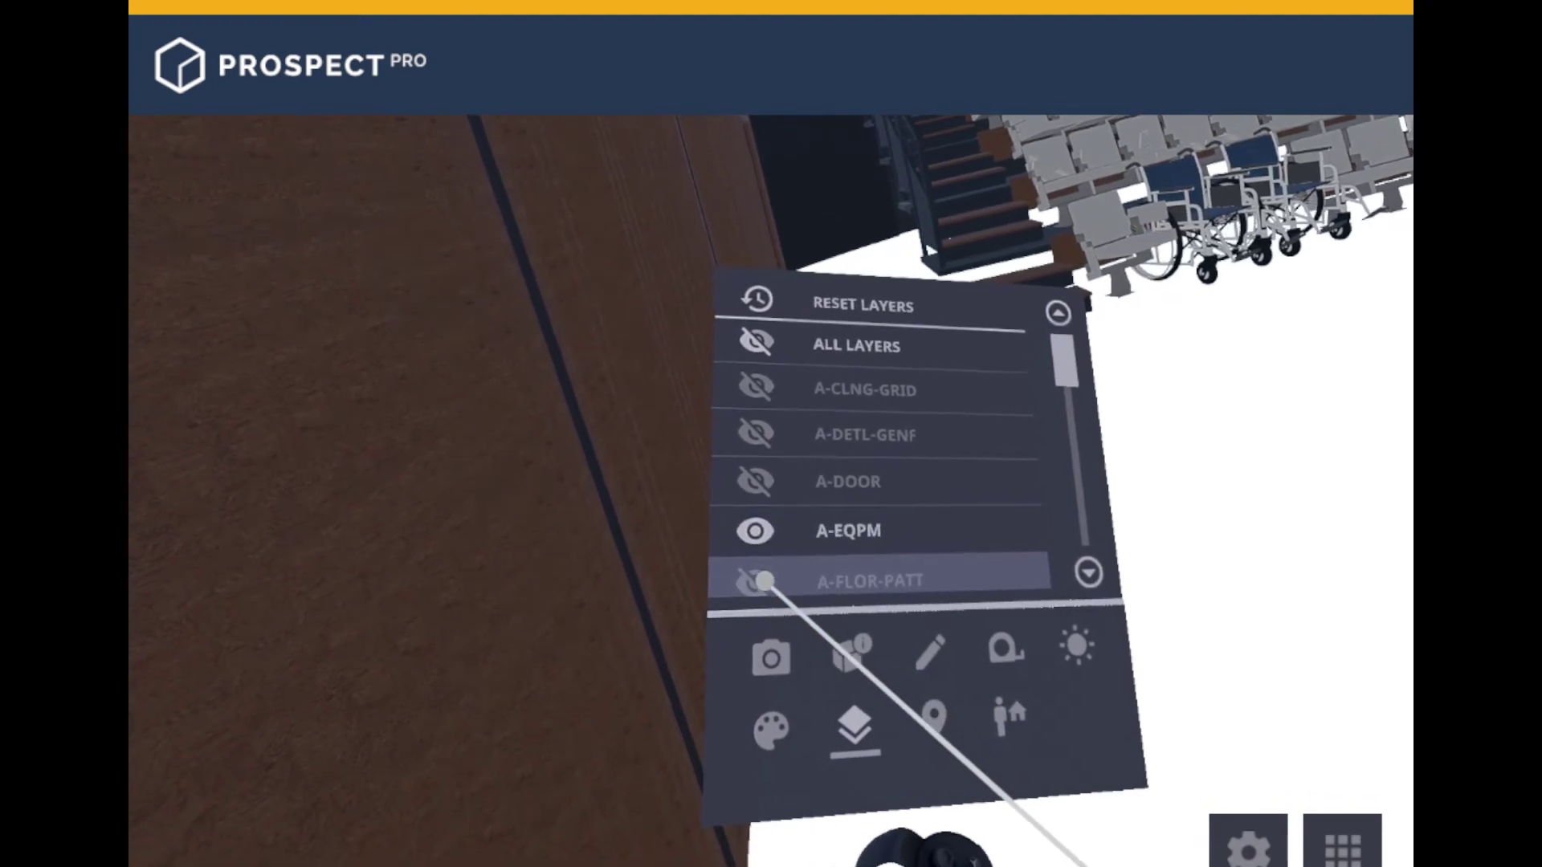
click(735, 586)
click(754, 536)
Toggle the visibility of the A-GLAZ-FRAM and A-GLAZ layers to compare the room with and without them
drag(1013, 354, 1032, 417)
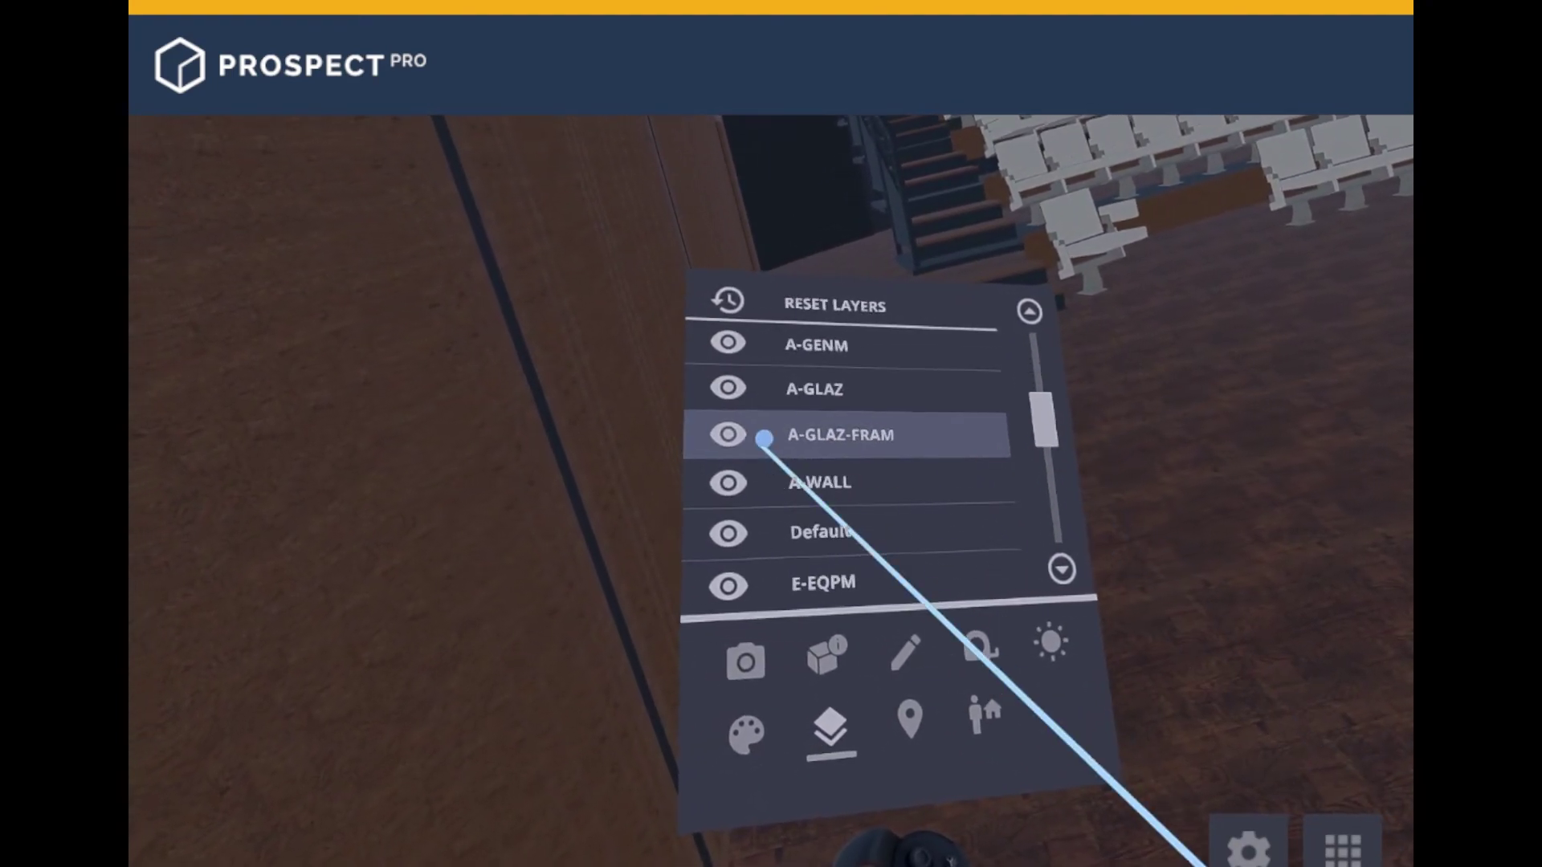
click(733, 437)
click(736, 393)
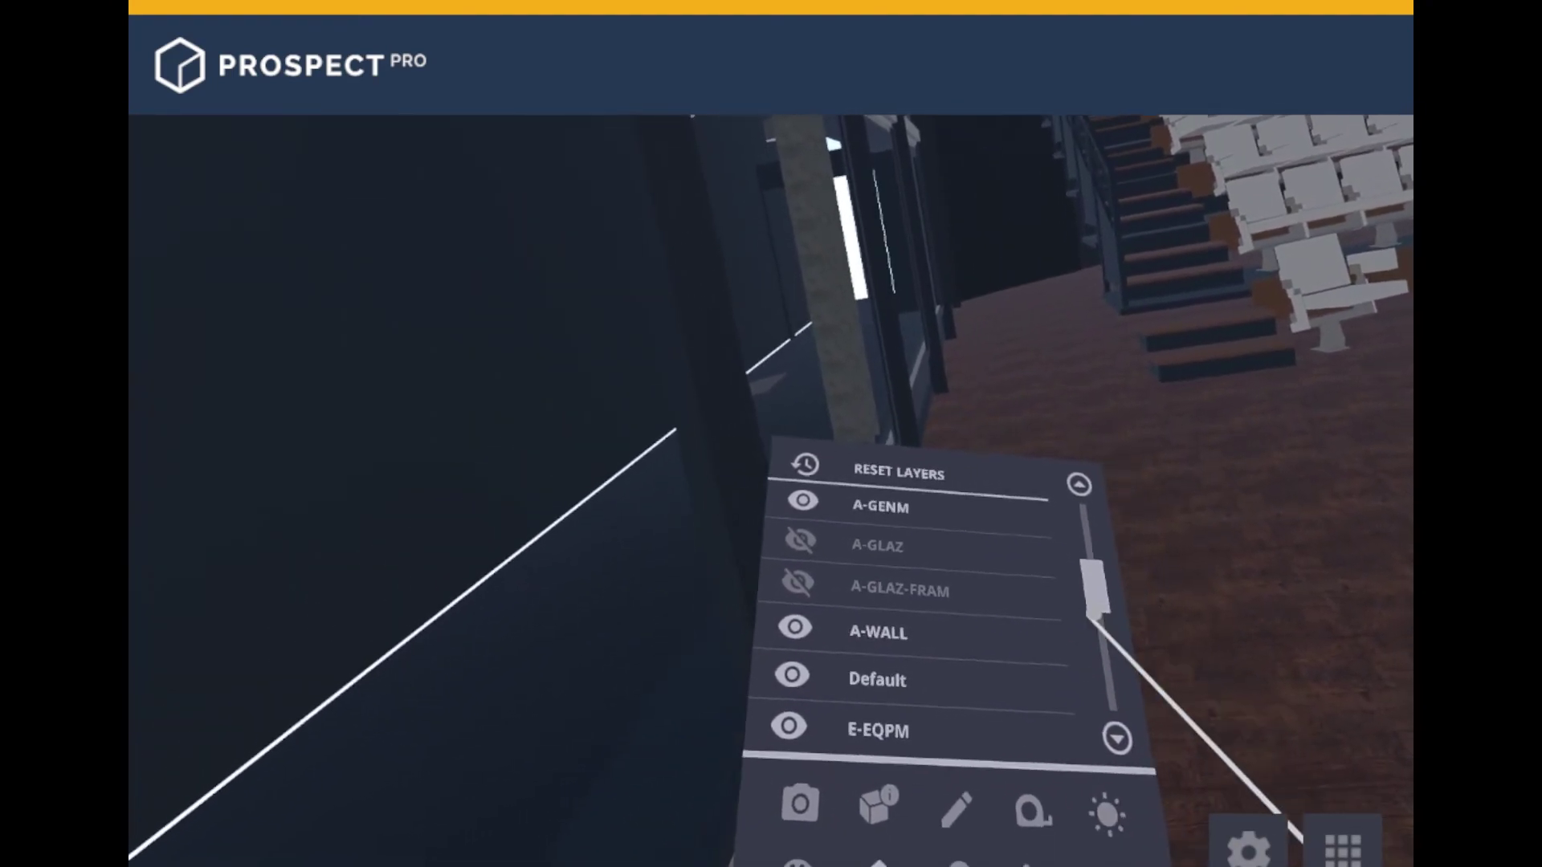
click(844, 543)
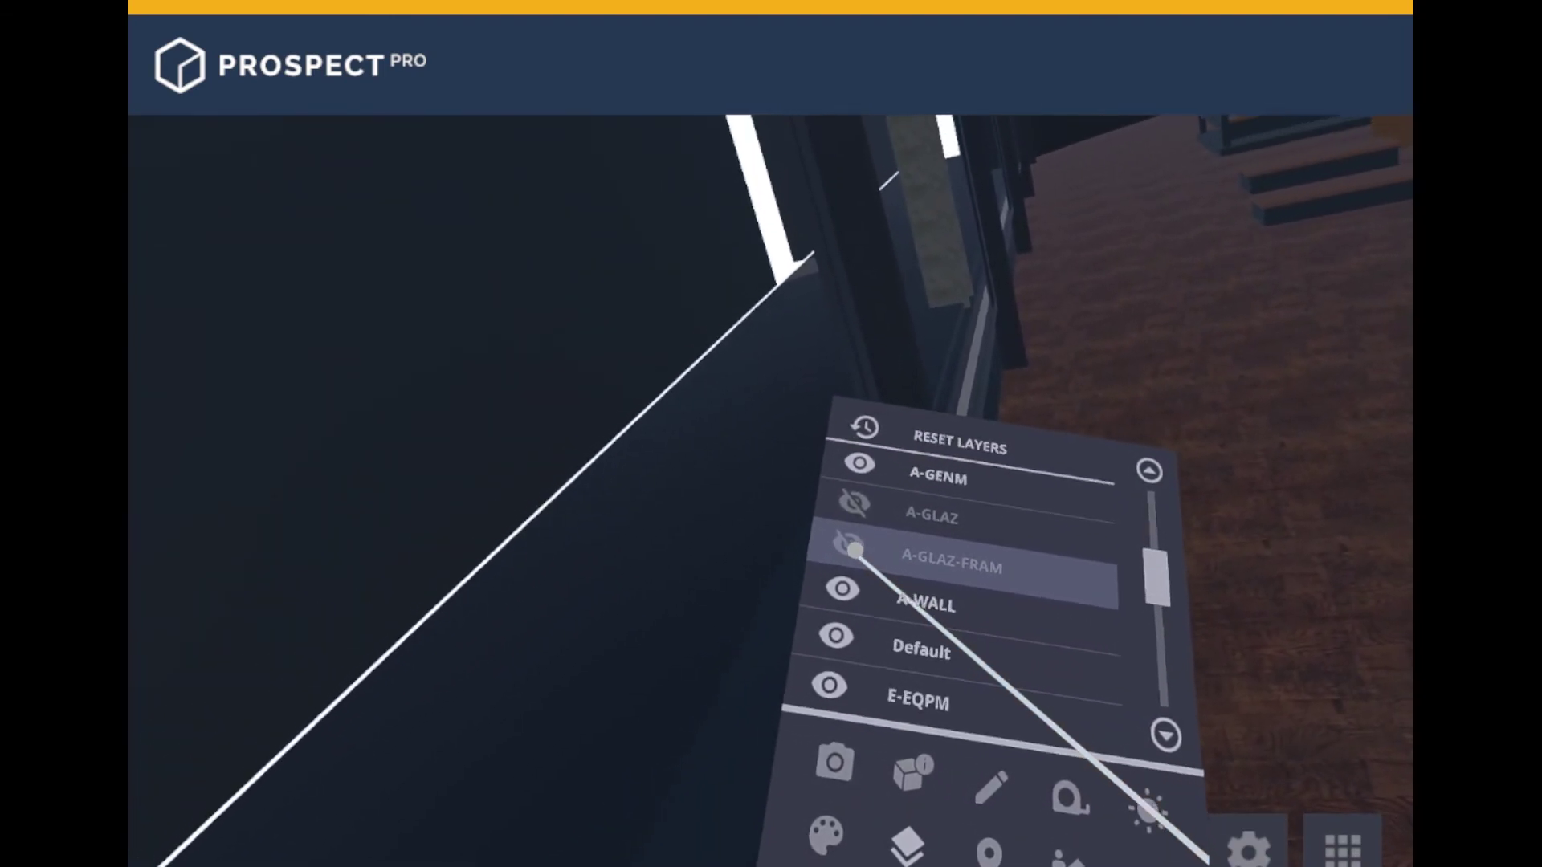
click(827, 618)
click(847, 547)
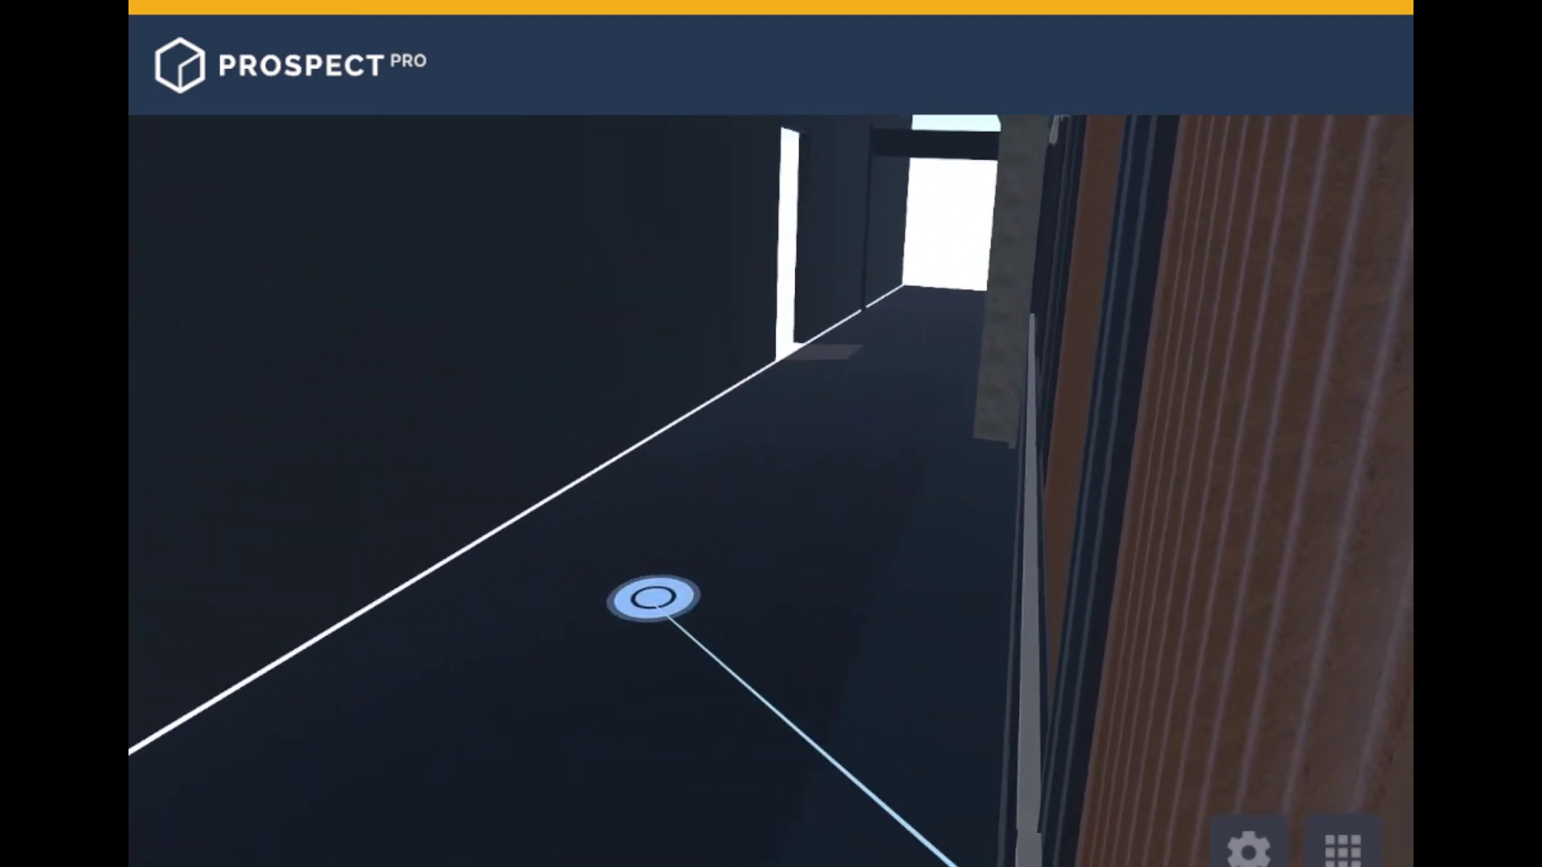
Teleport along the corridor and turn the A-CLNG-GRID, A-EQPM, A-DOOR and A-DETL-GENF layers back on
click(644, 595)
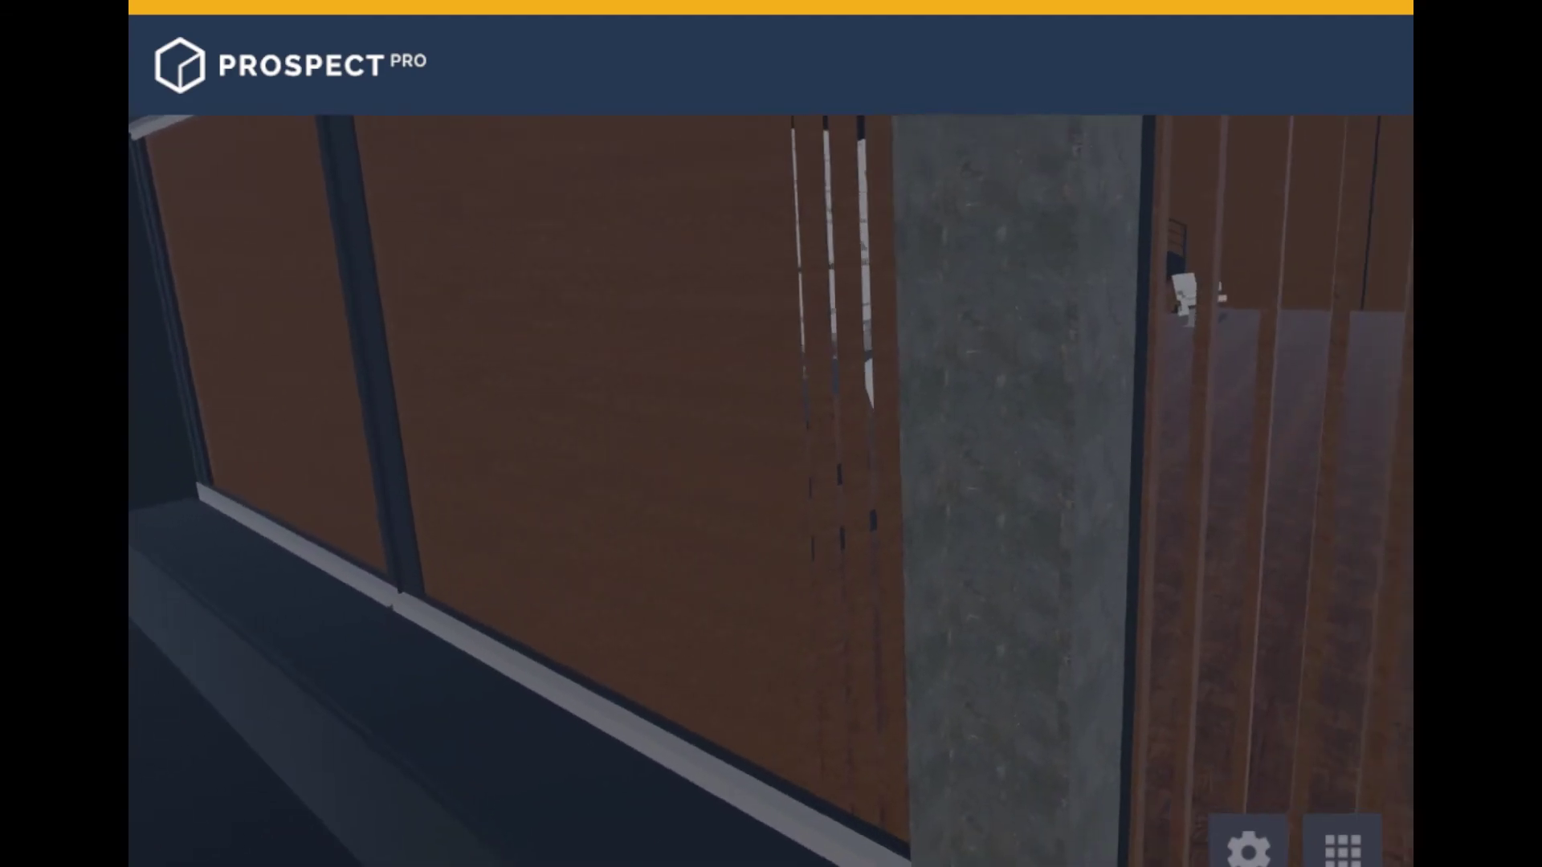
scroll(974, 505, up, 5)
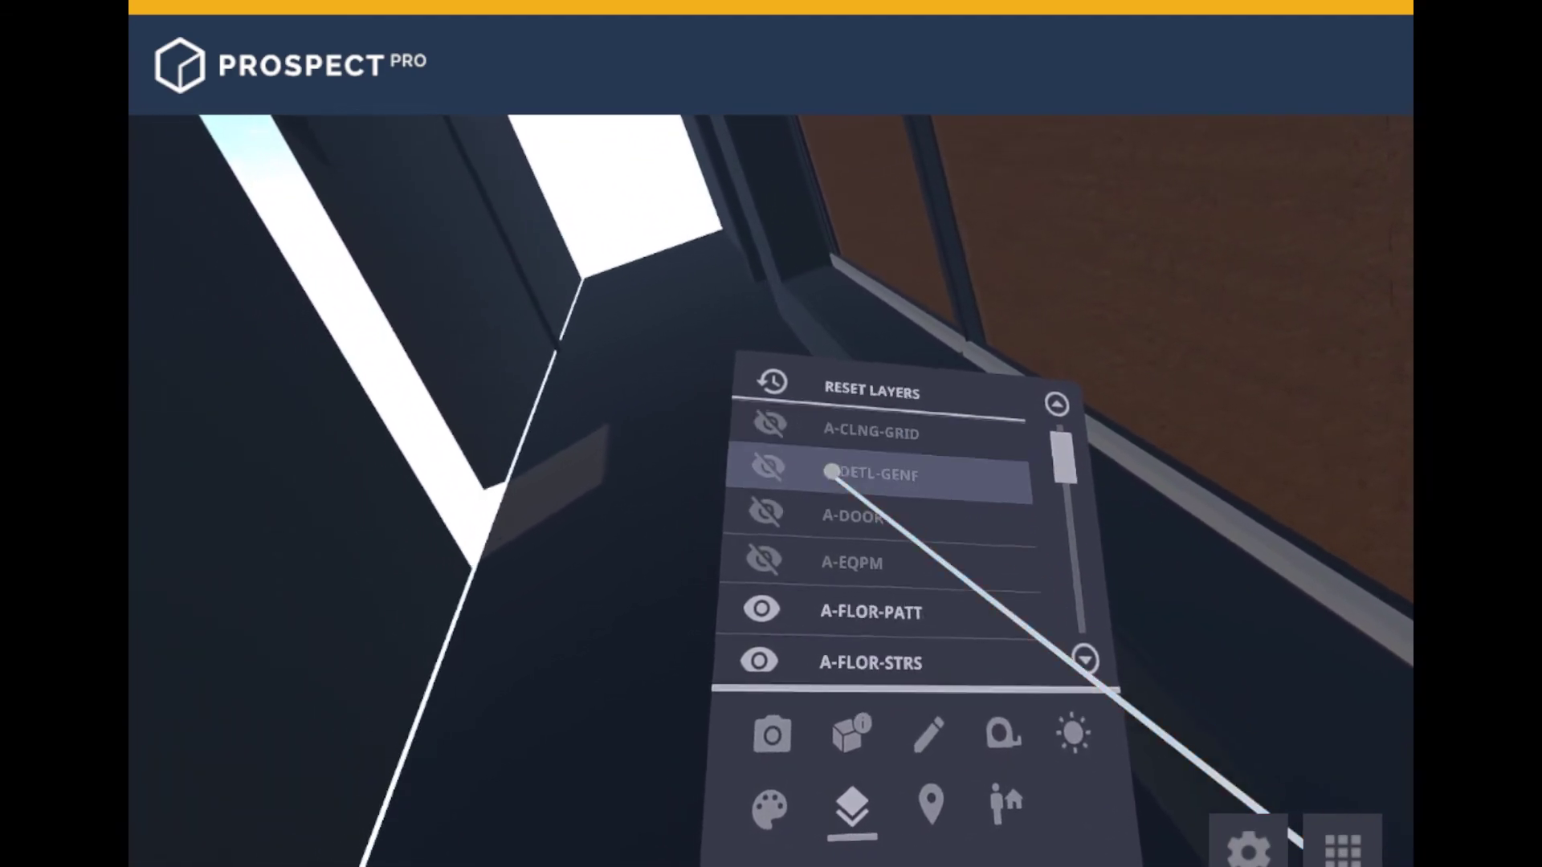
click(773, 420)
click(776, 541)
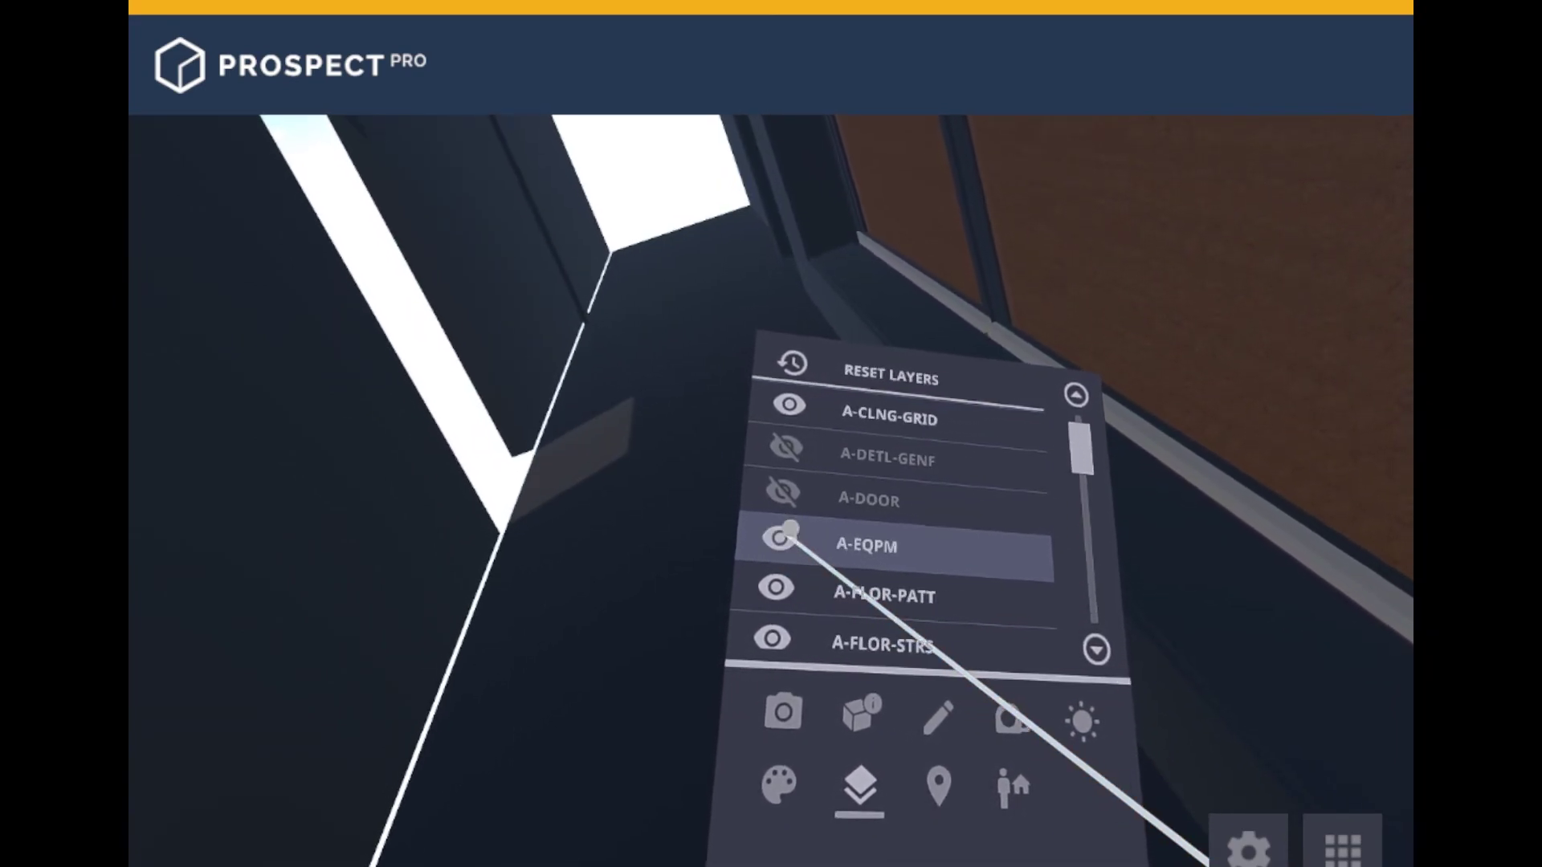
click(782, 495)
click(786, 452)
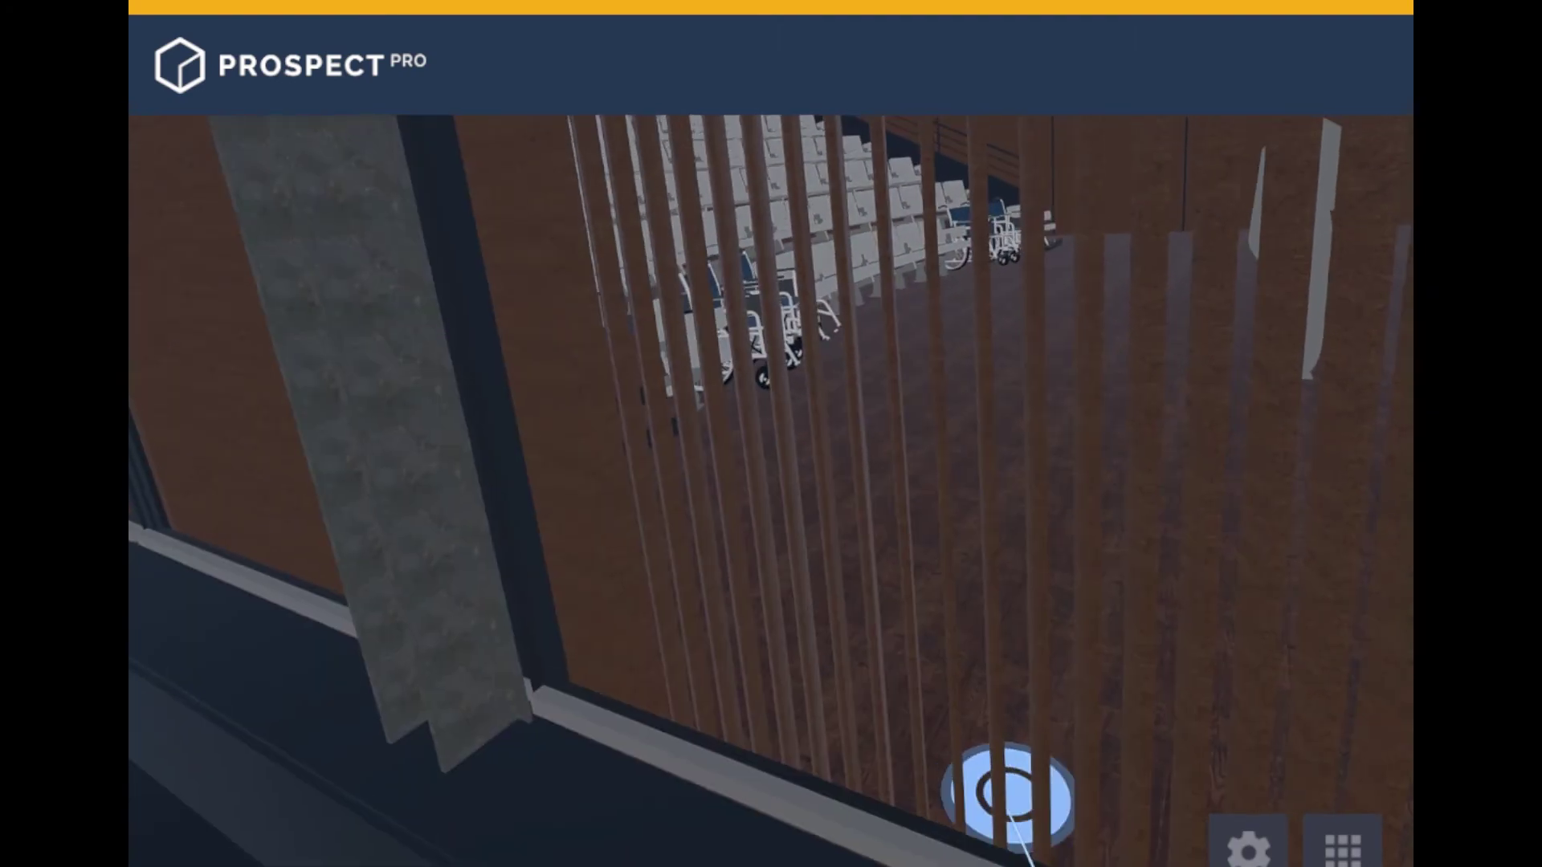
click(1016, 792)
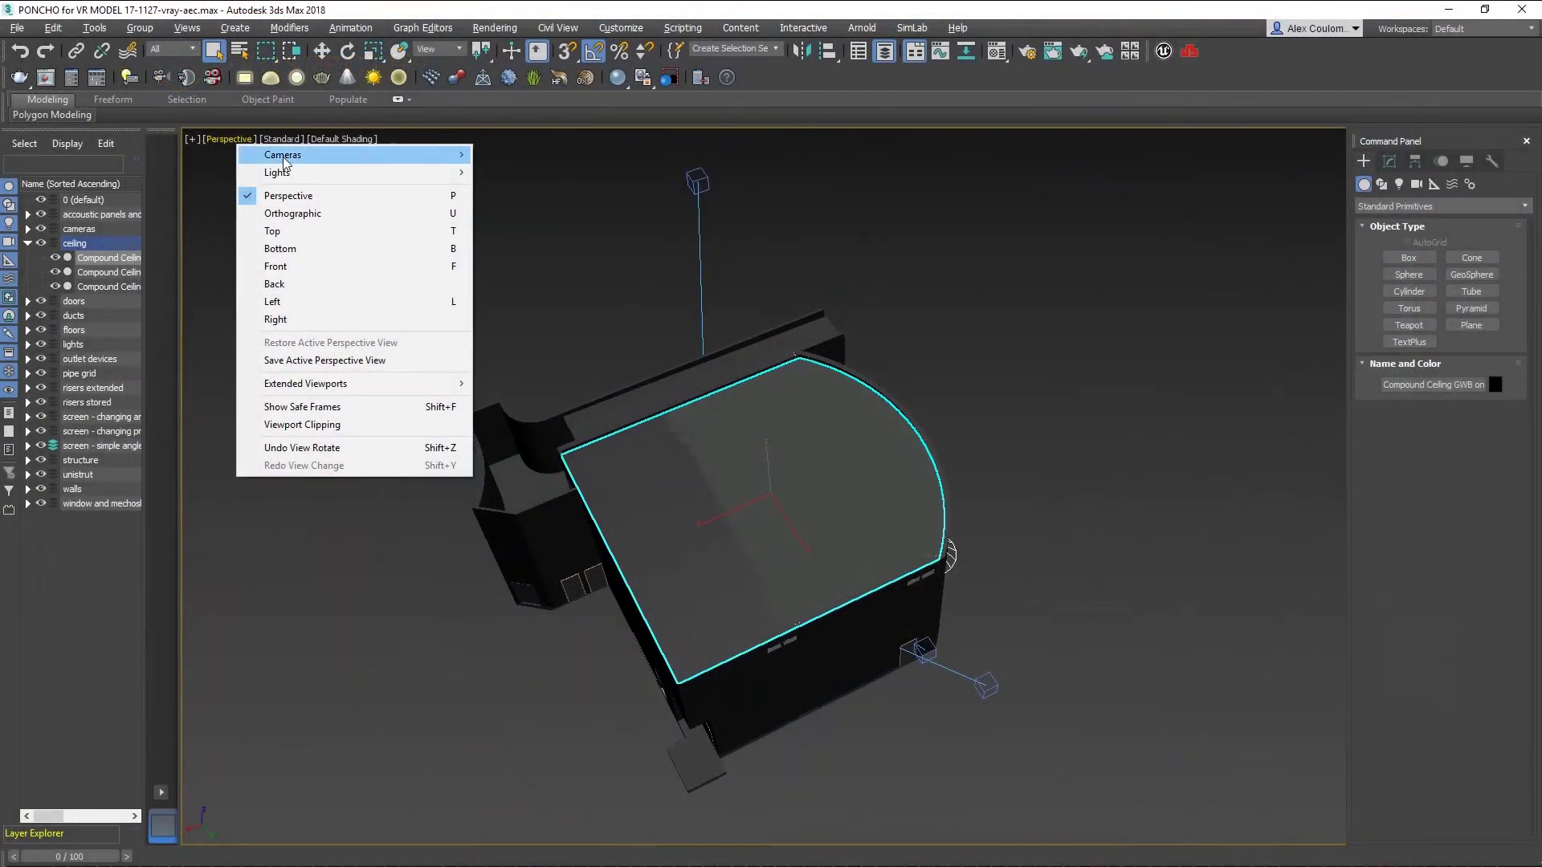
Switch to 3ds Max, view the model through PhysCamera002 and hide the two "screen - changing" layers
mouse_move(382, 158)
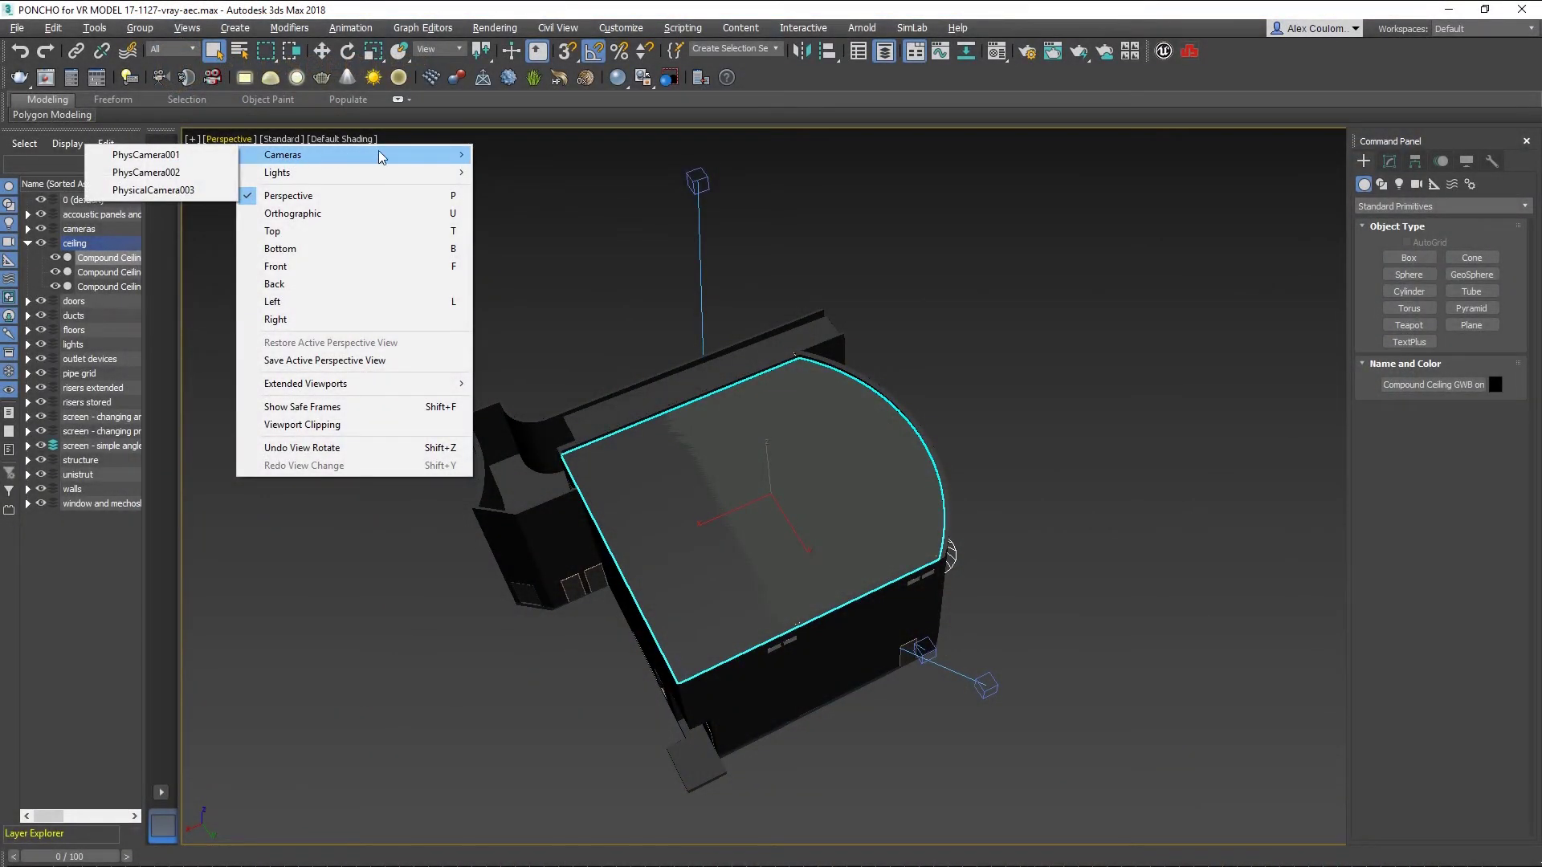
click(169, 173)
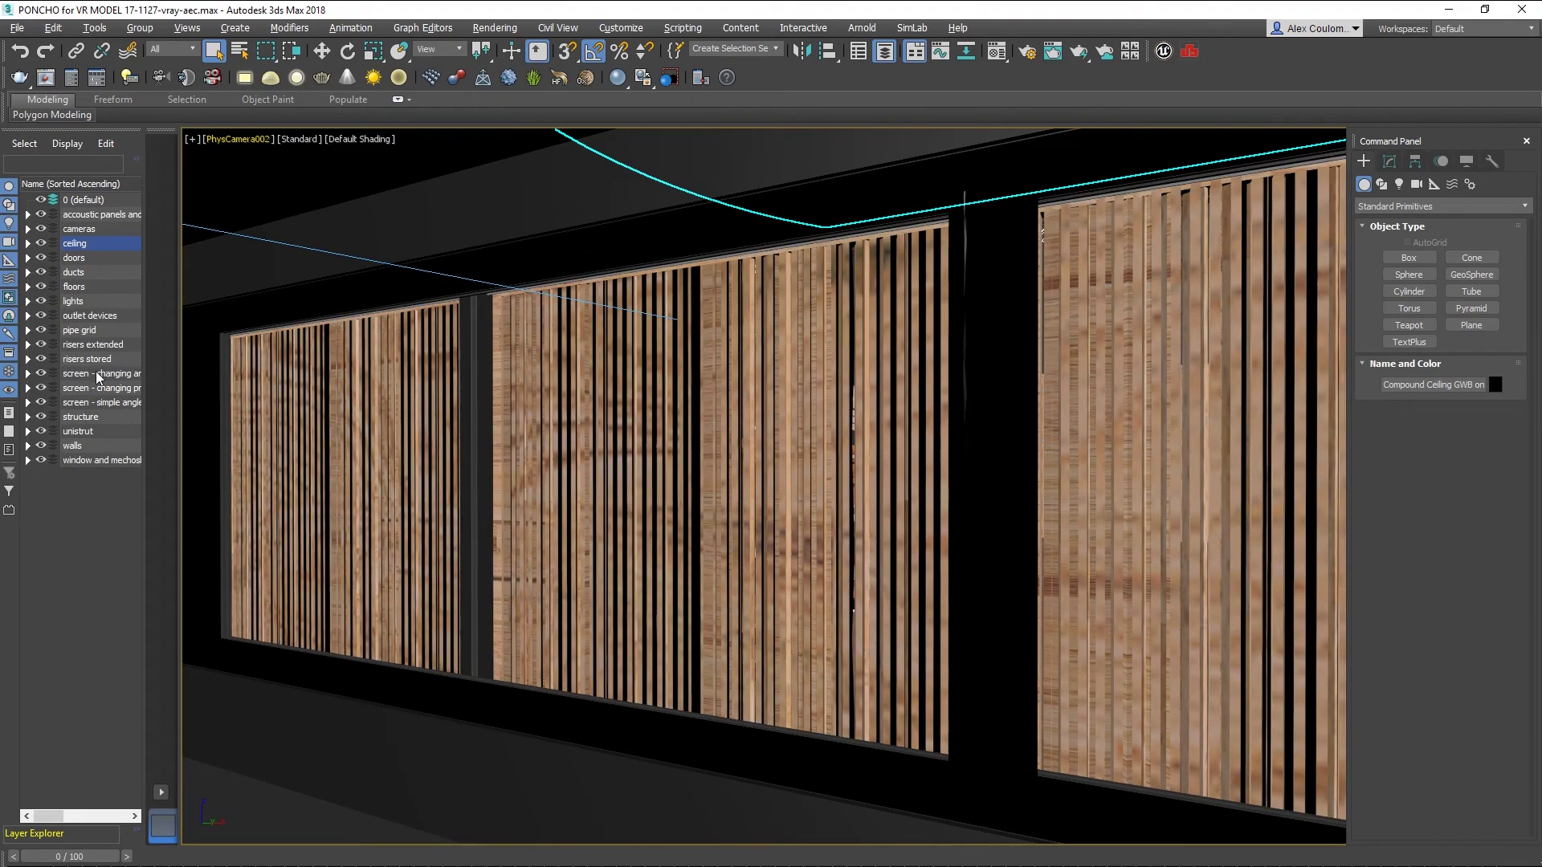
click(41, 375)
click(41, 389)
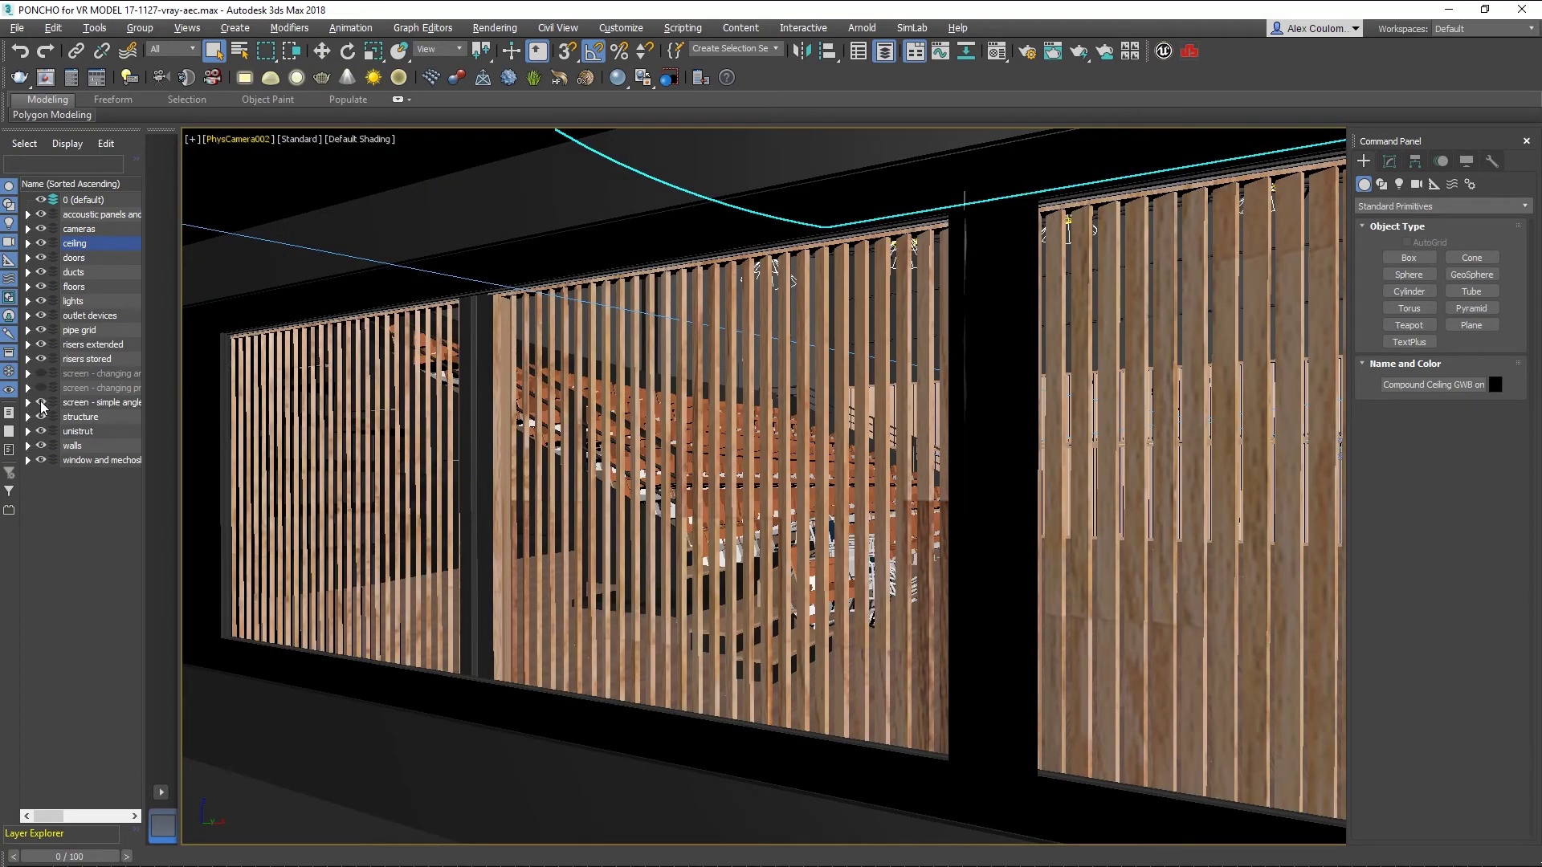
Hide the "screen - simple angle" layer and toggle the two "screen - changing" layers to compare the screen variants
click(41, 403)
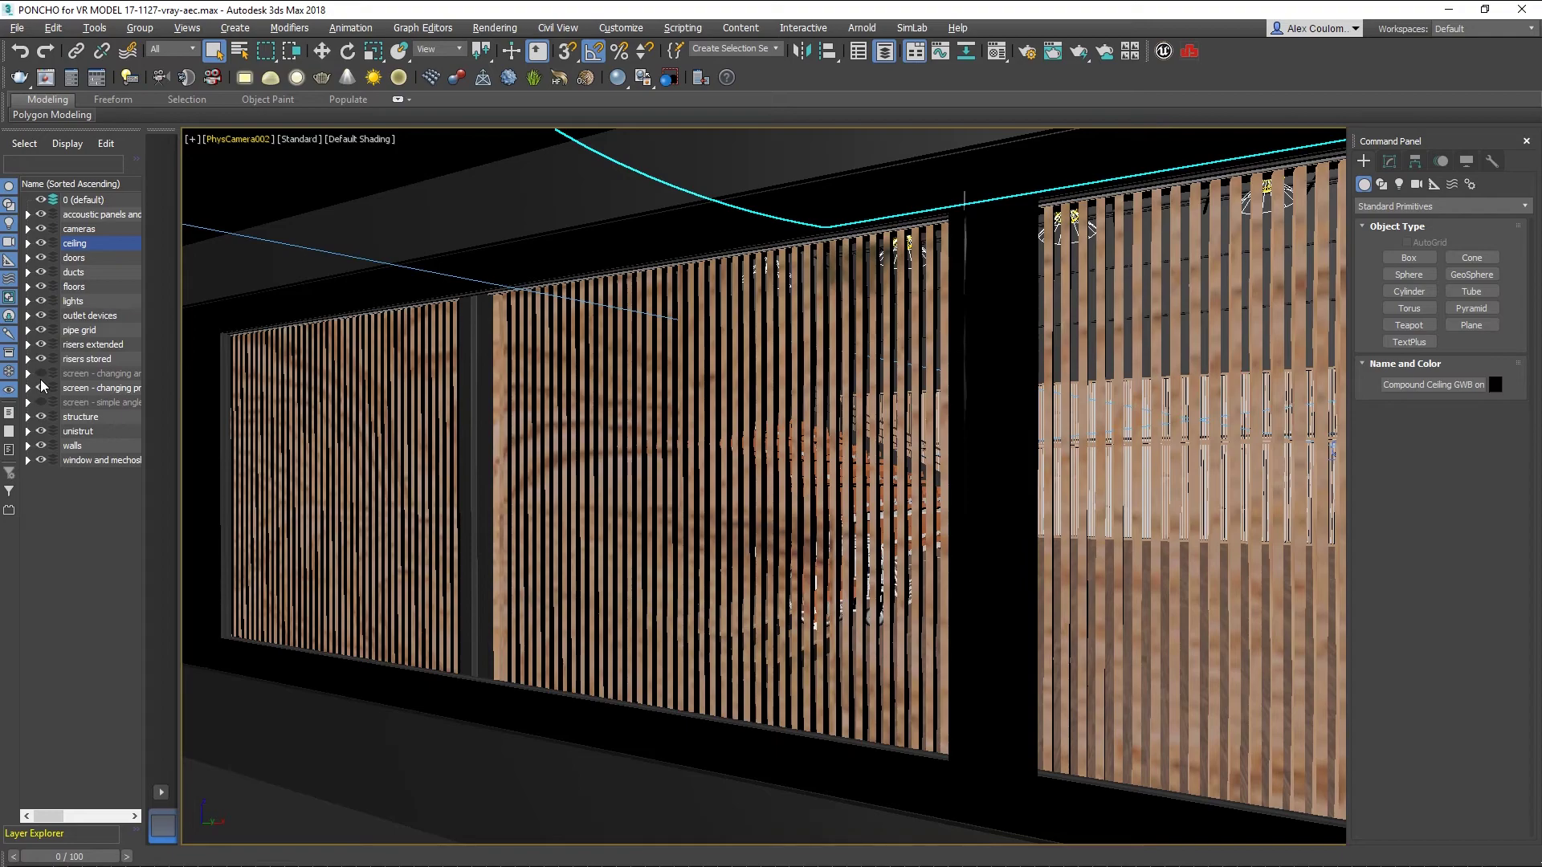
click(41, 389)
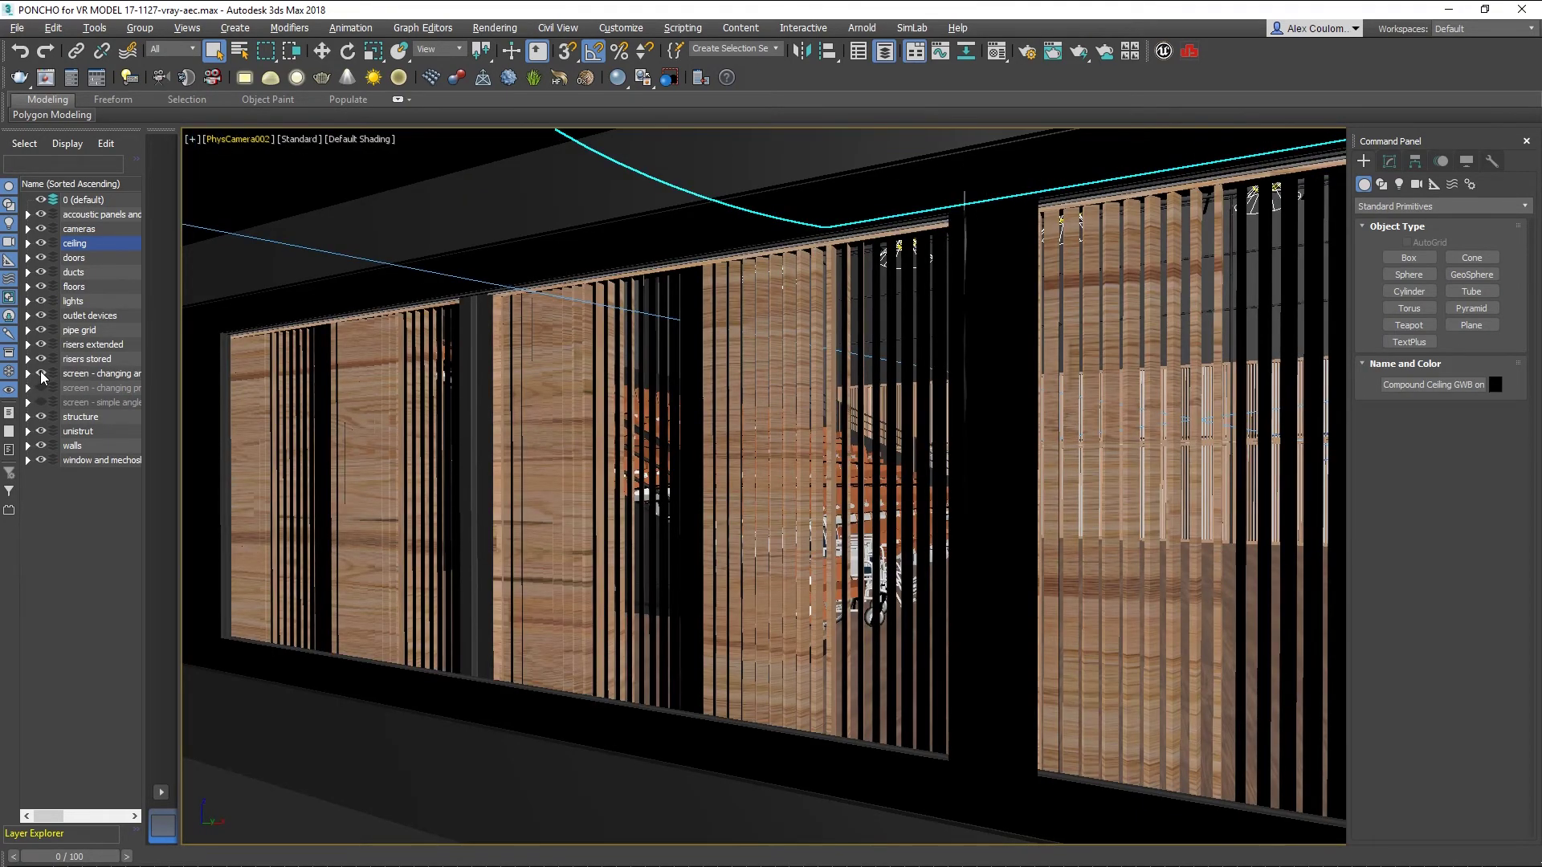
click(41, 374)
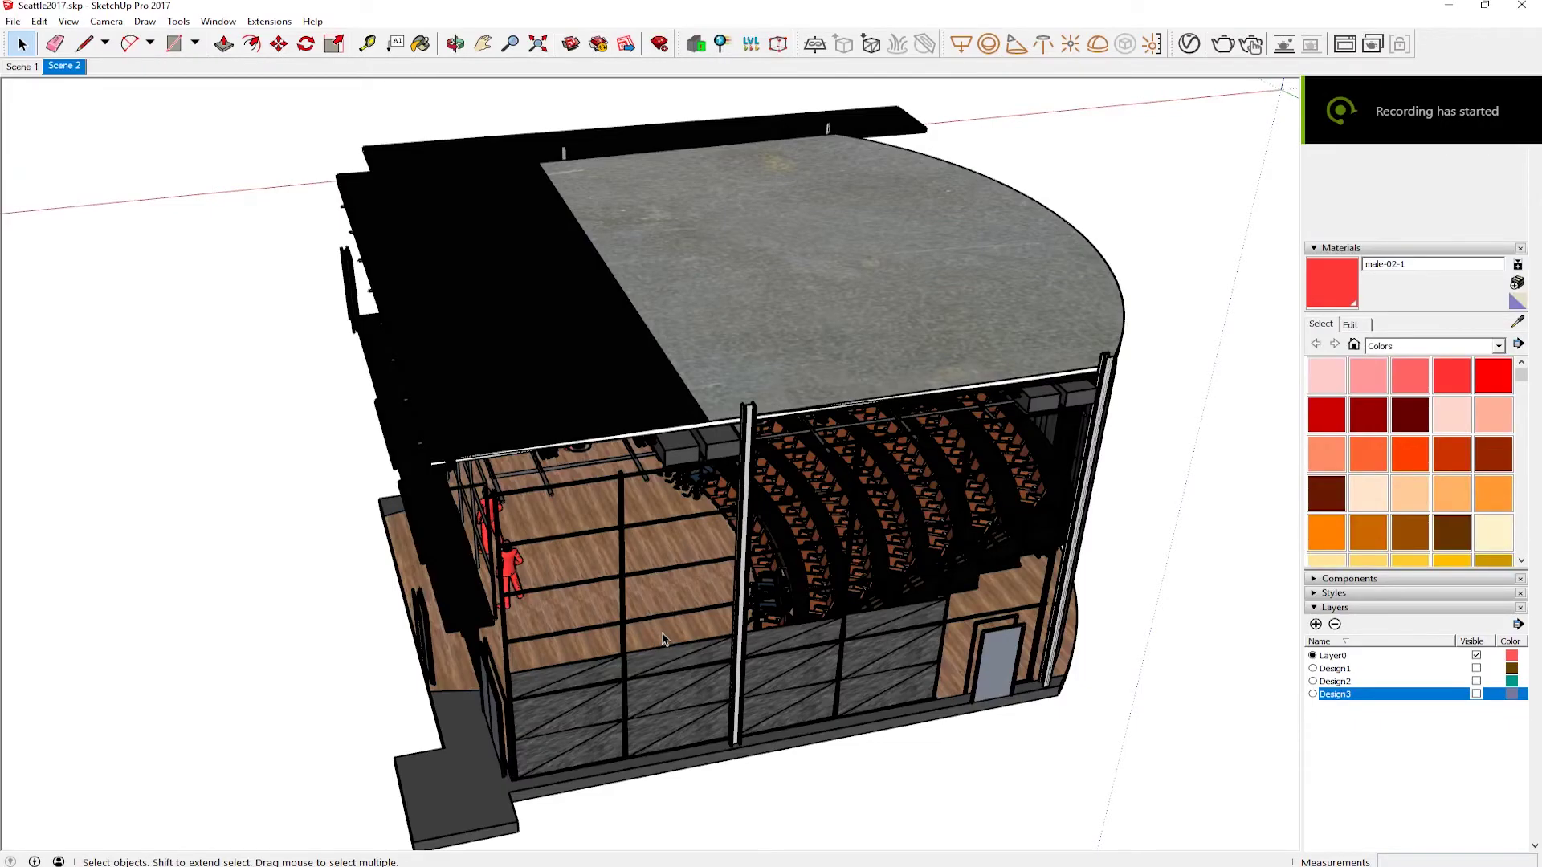
Switch to SketchUp, open Scene 1, preview the Design1 and Design2 layers in turn, and leave Design3 visible
middle_drag(824, 598, 877, 615)
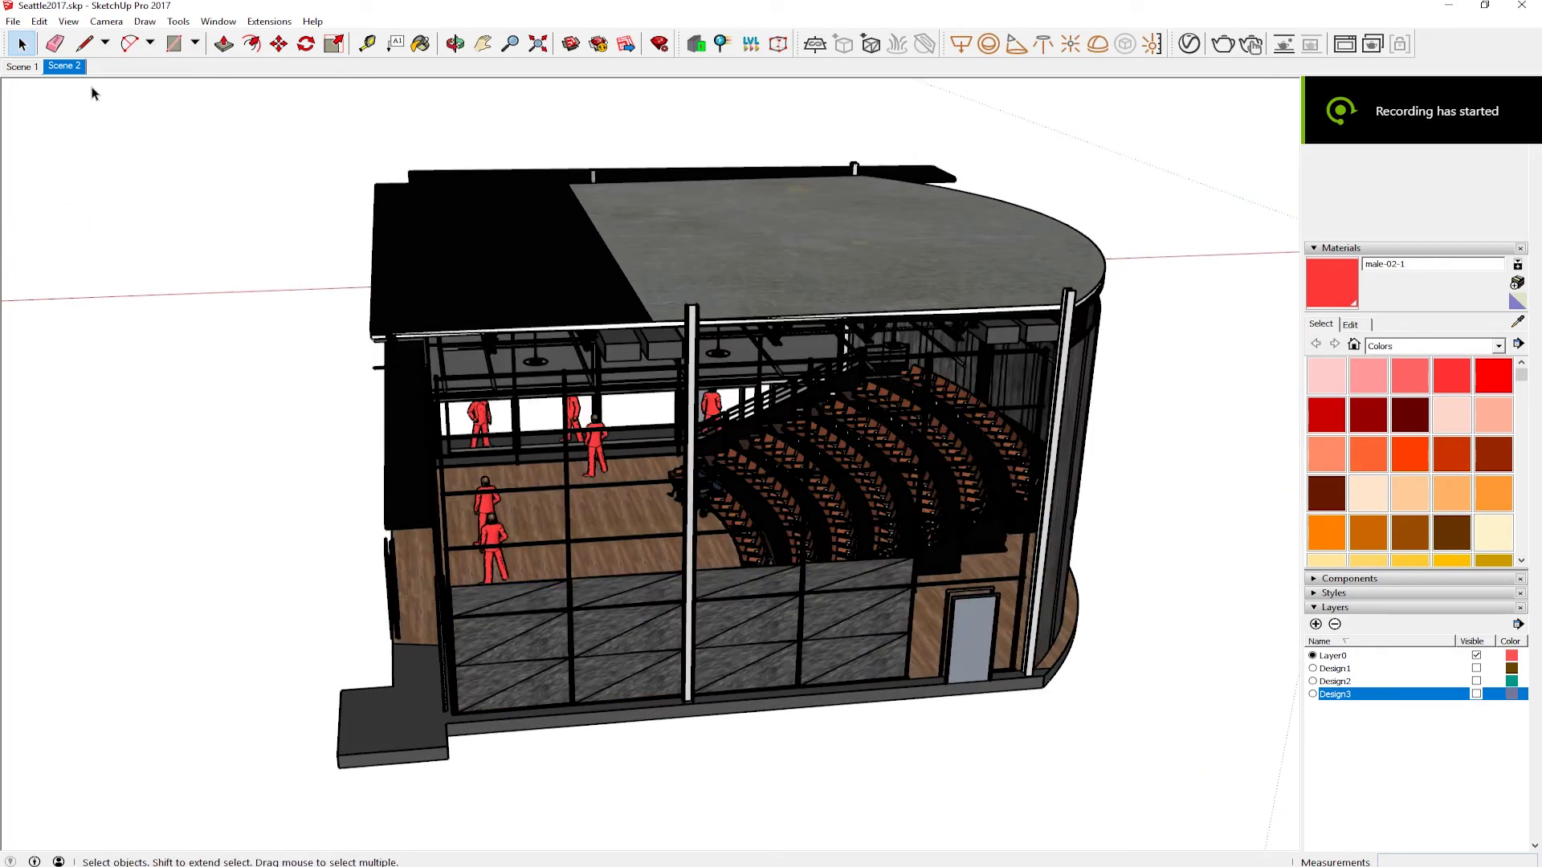
click(21, 66)
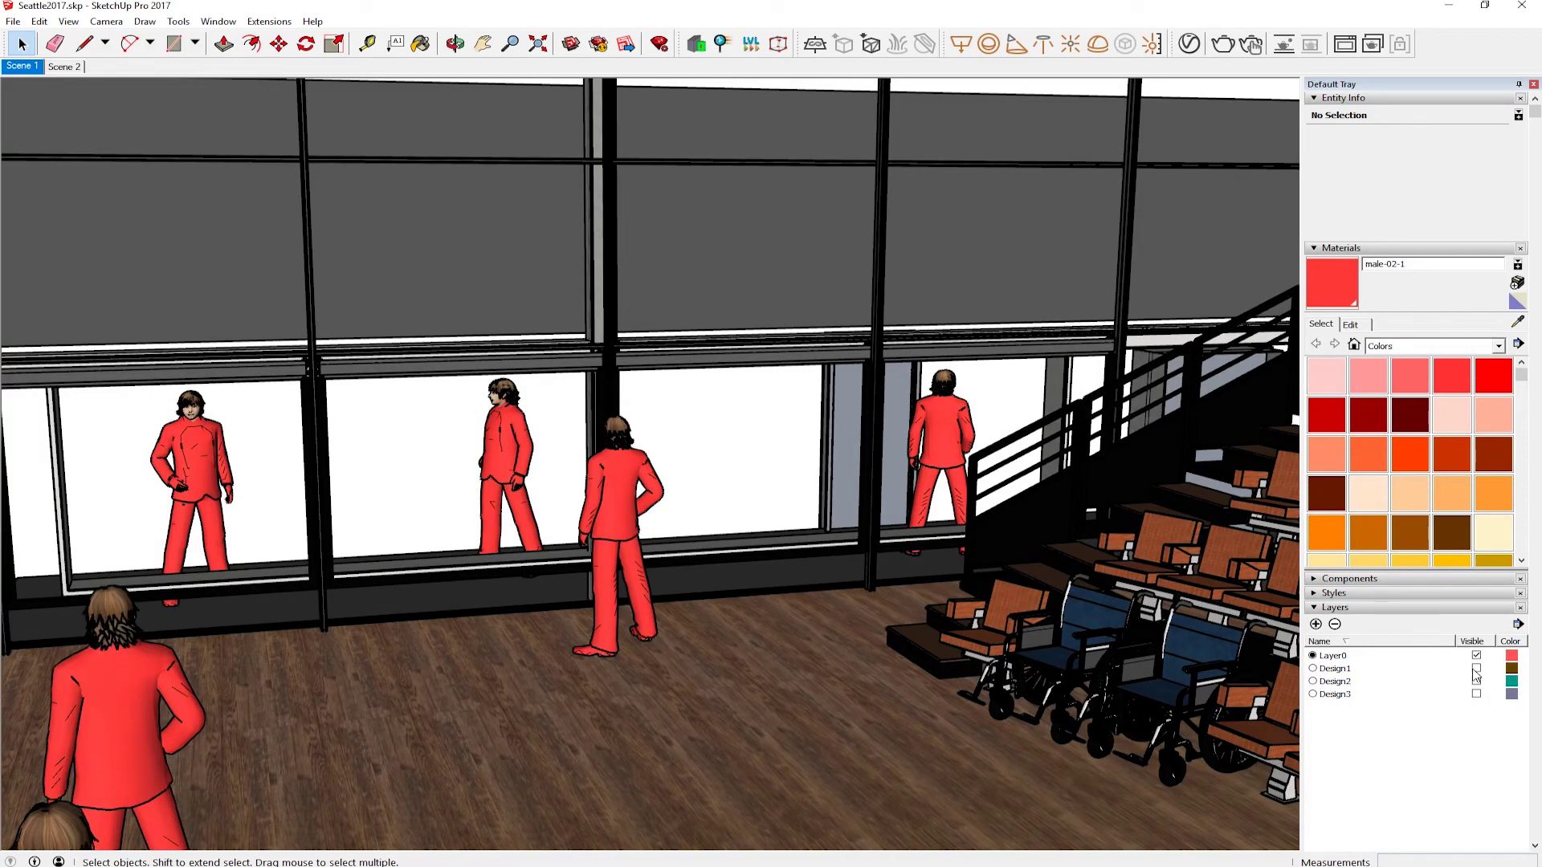
click(1476, 669)
click(1476, 669)
click(1476, 681)
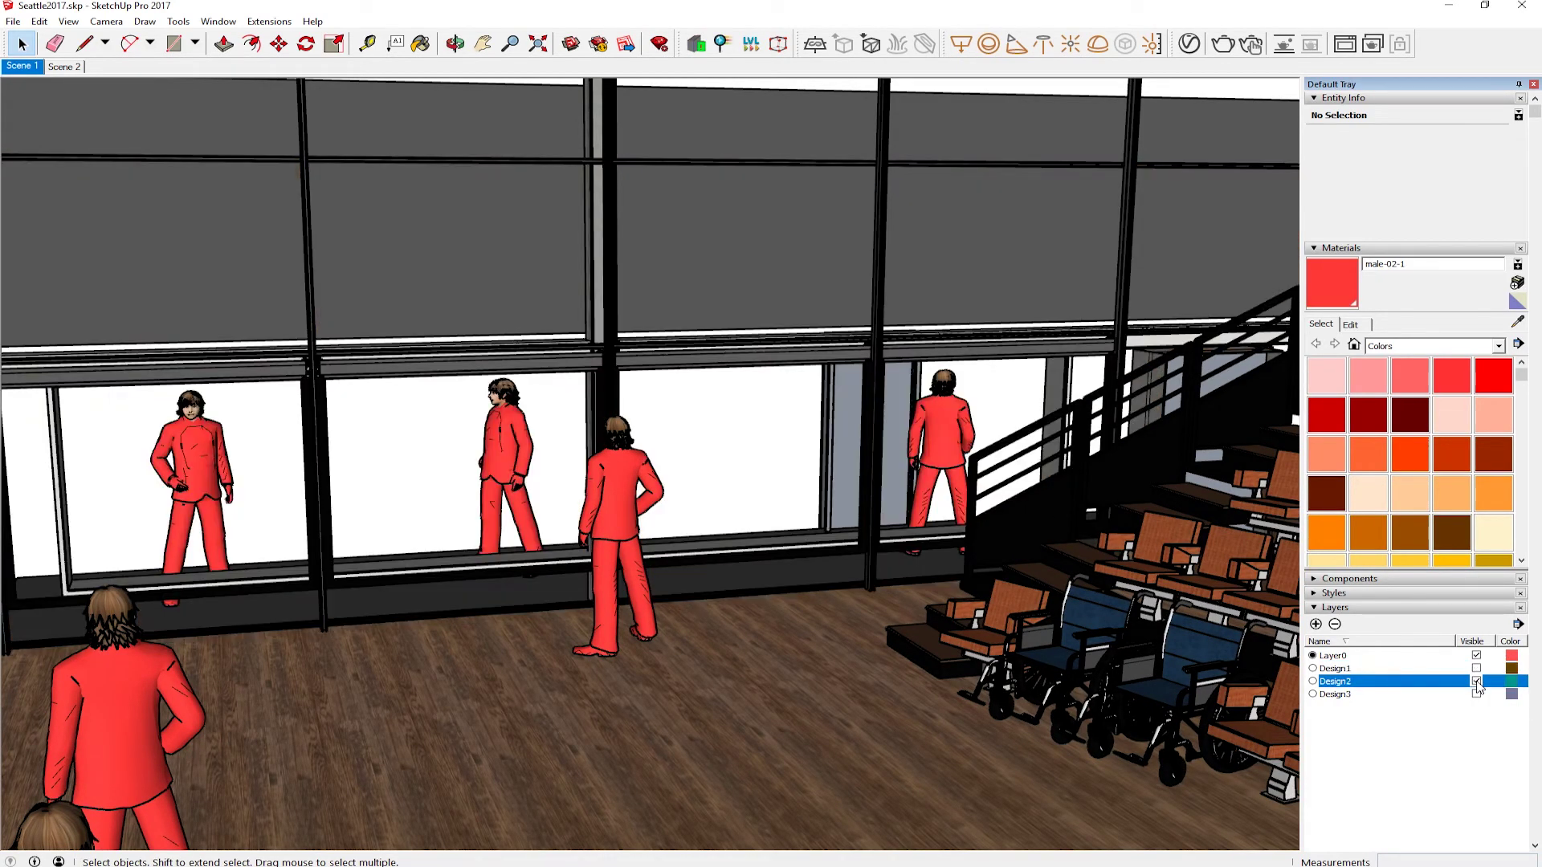
click(1476, 681)
click(1476, 695)
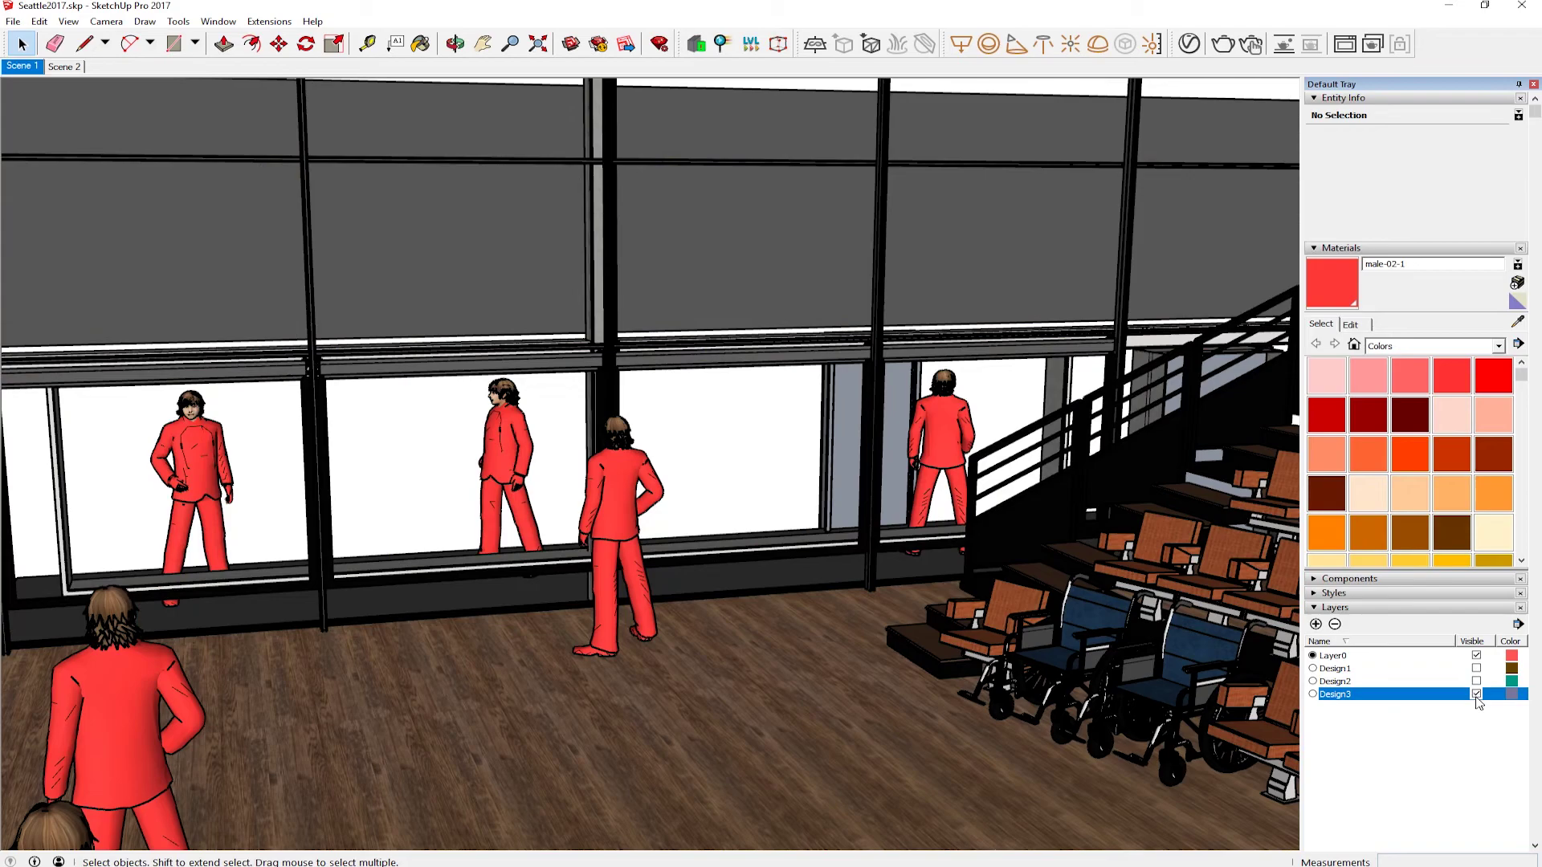
Select the Design3 wood screen group, position the camera on the floor in front of it and look around
right_click(644, 603)
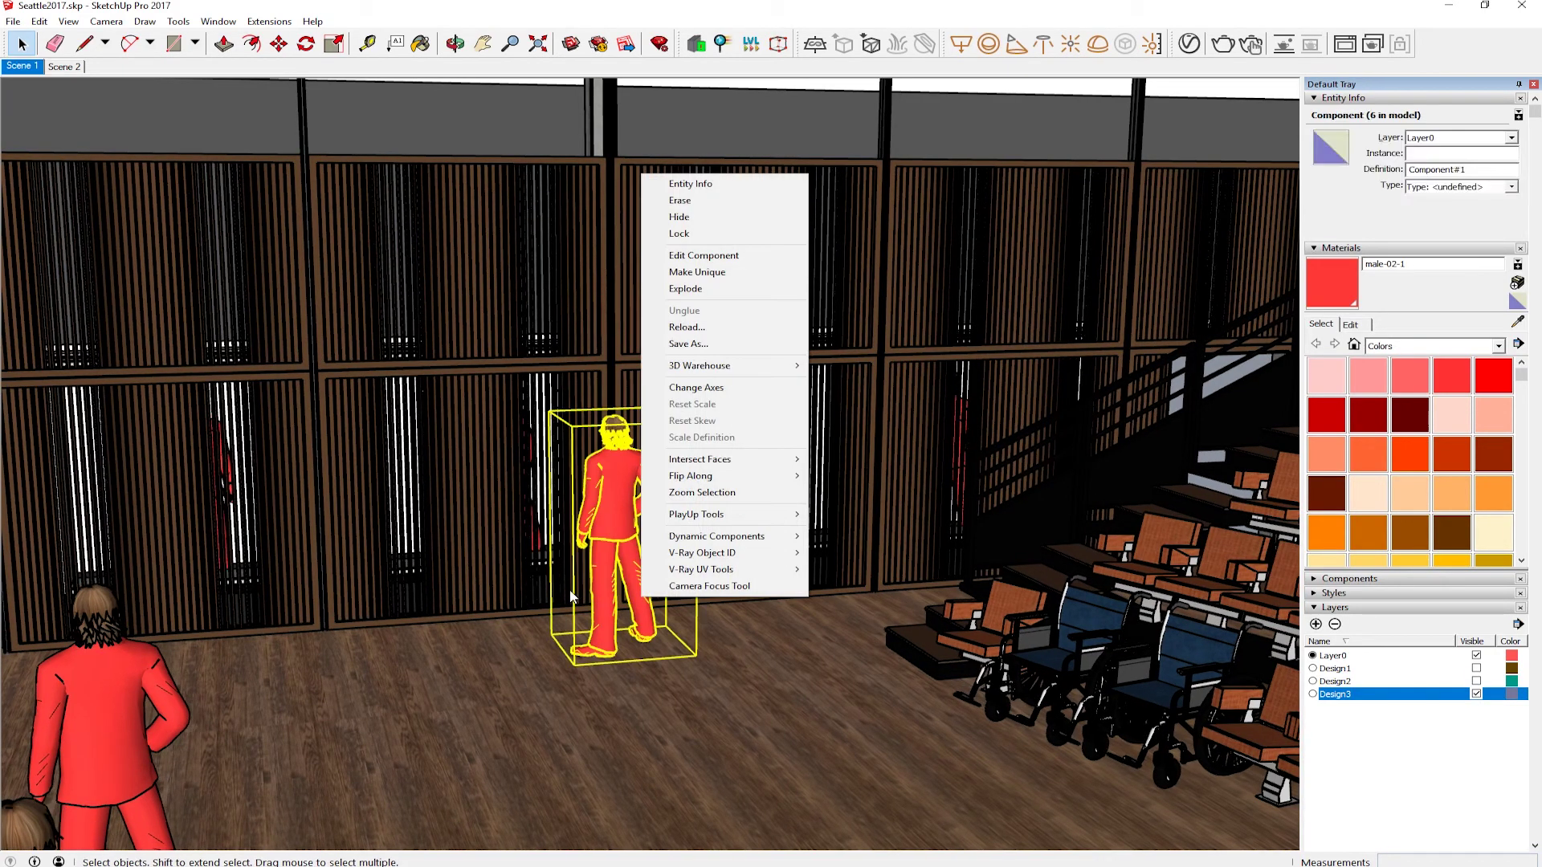
click(361, 321)
click(69, 21)
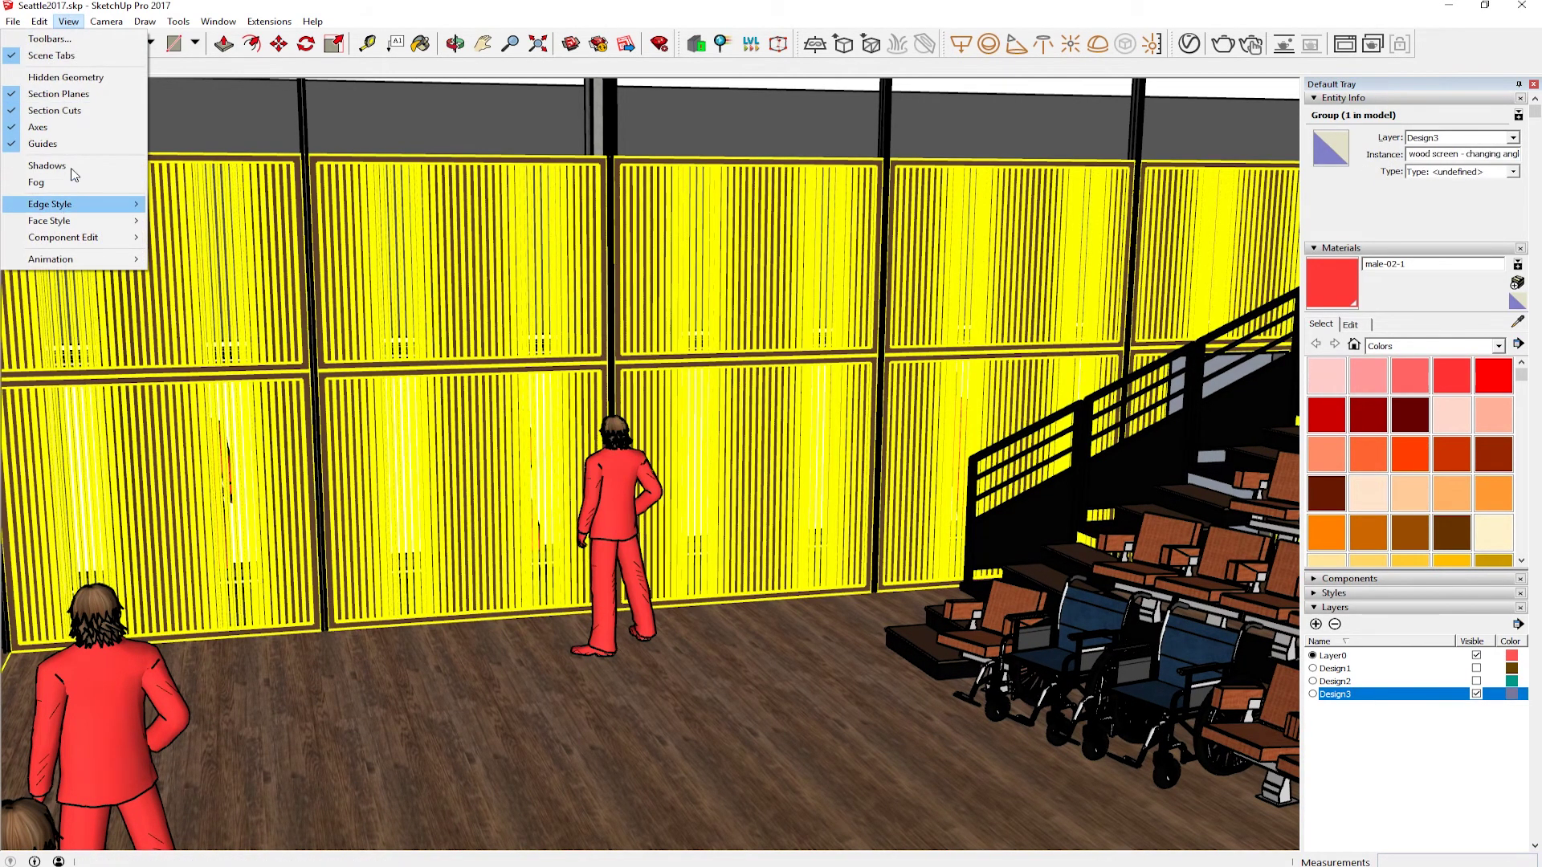
click(97, 312)
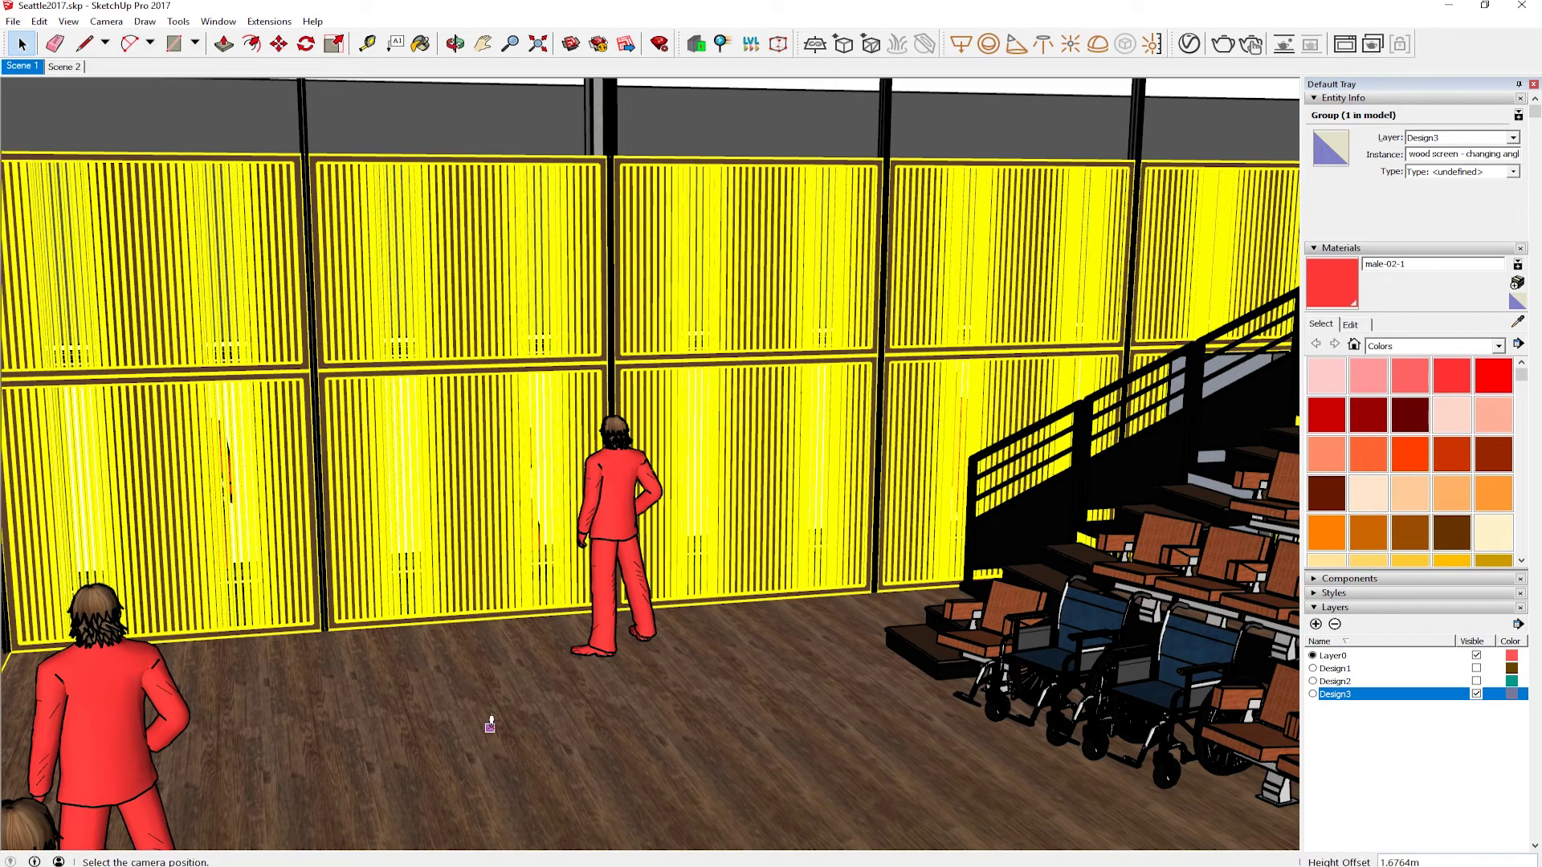
click(490, 725)
drag(587, 557, 1289, 586)
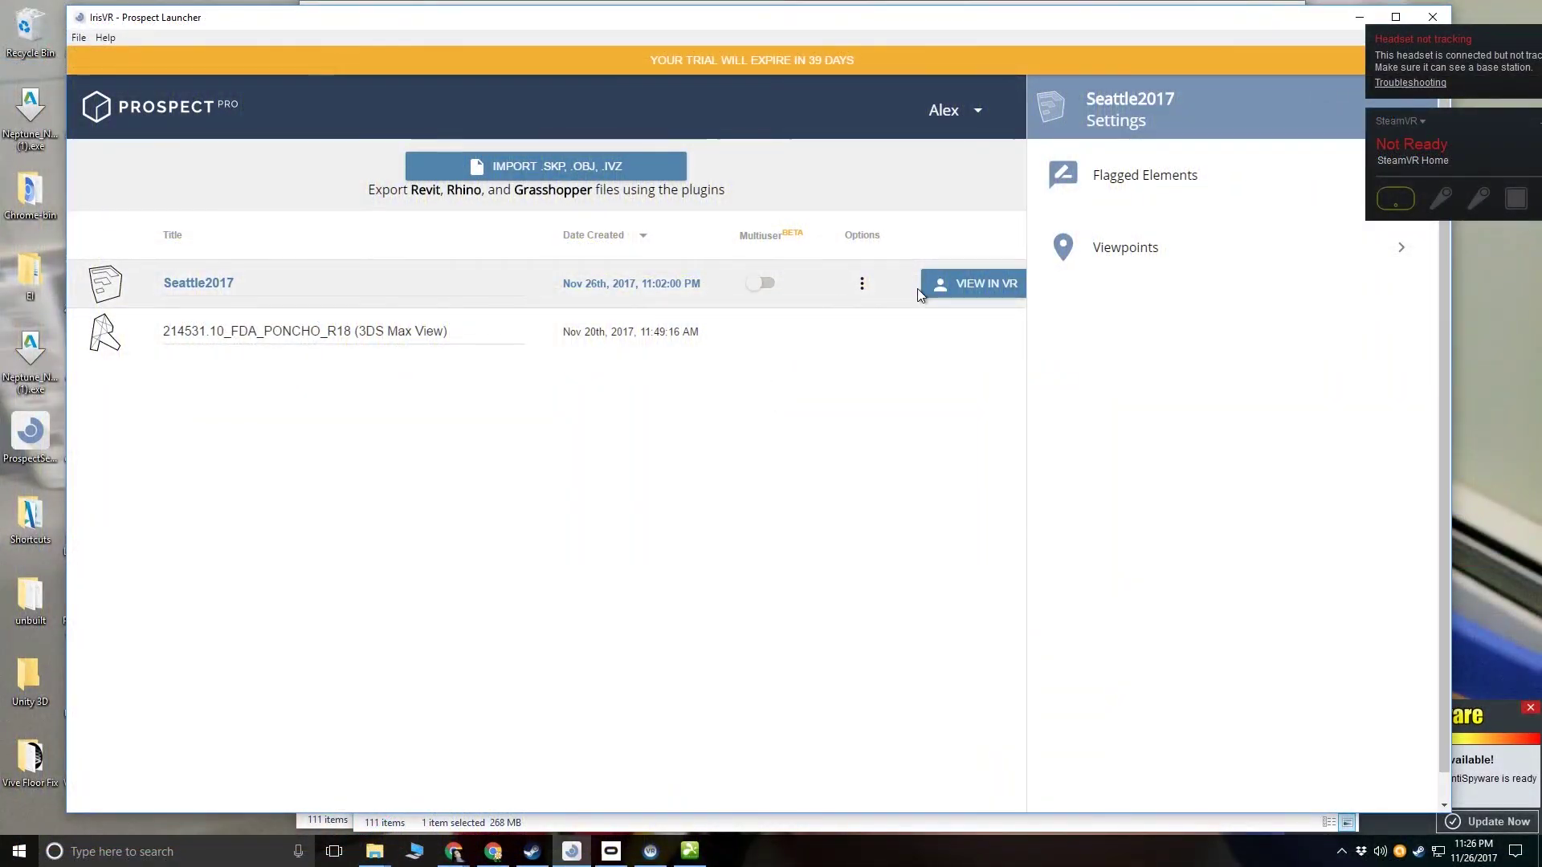
Switch to IrisVR Prospect Launcher, enable Multiuser for Seattle2017, view its IVZ export options without exporting, and start the meeting in VR
click(763, 286)
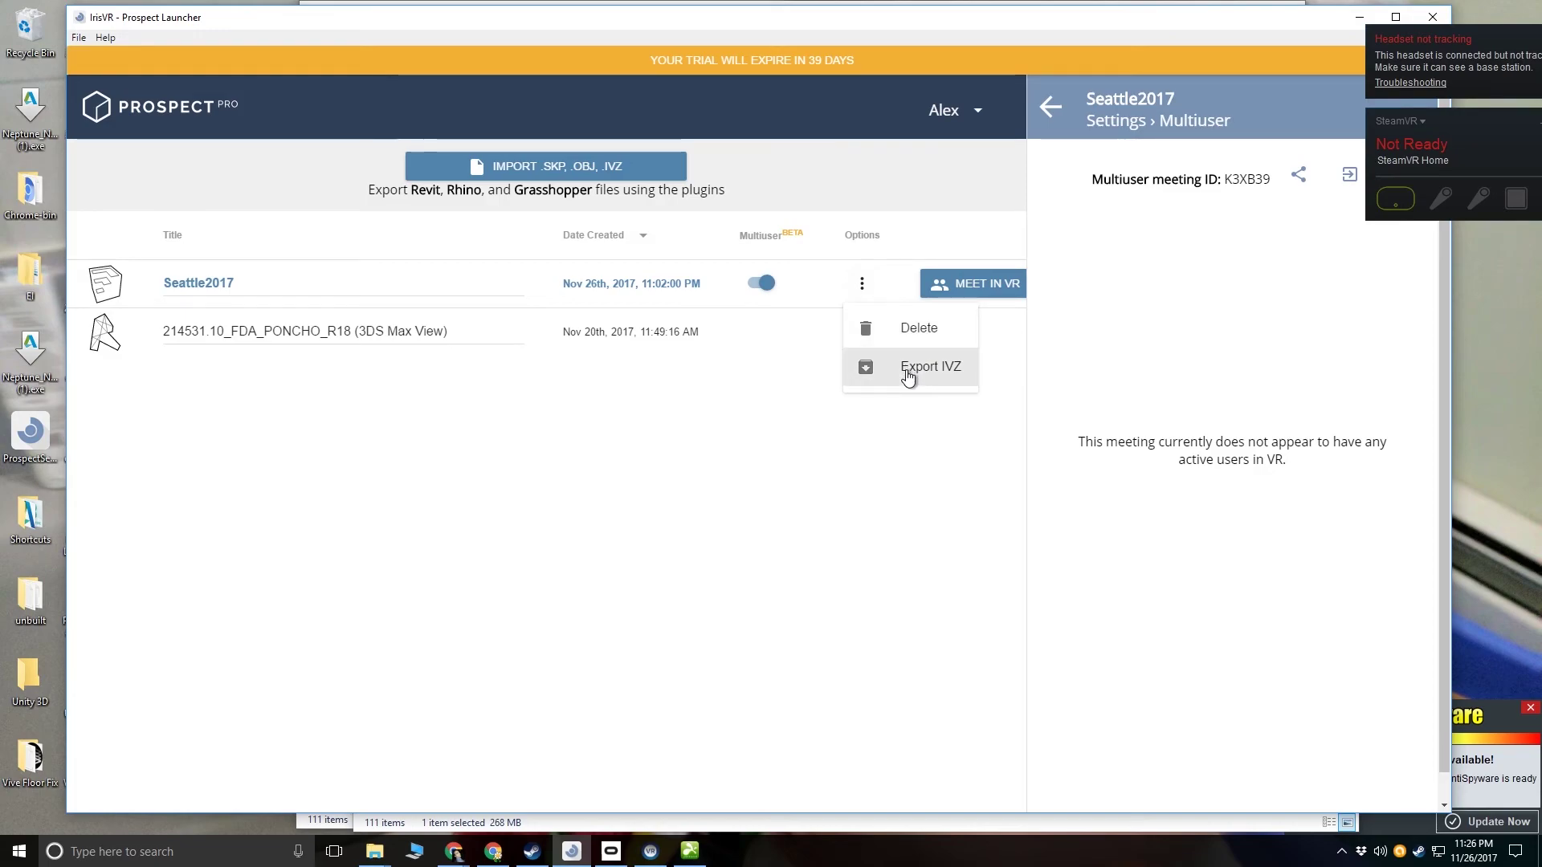
click(908, 377)
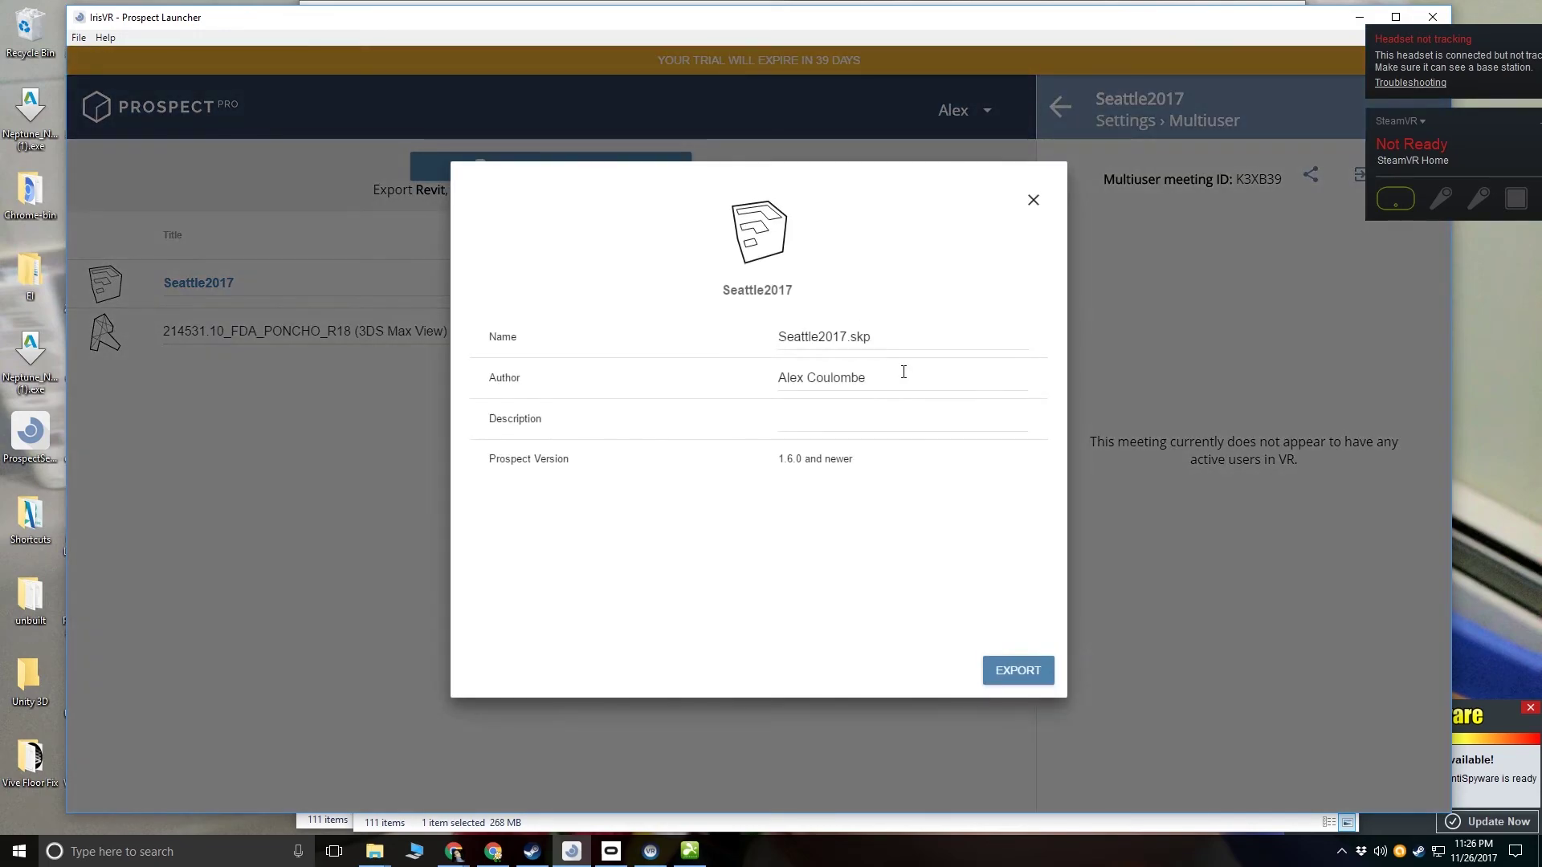
click(1034, 200)
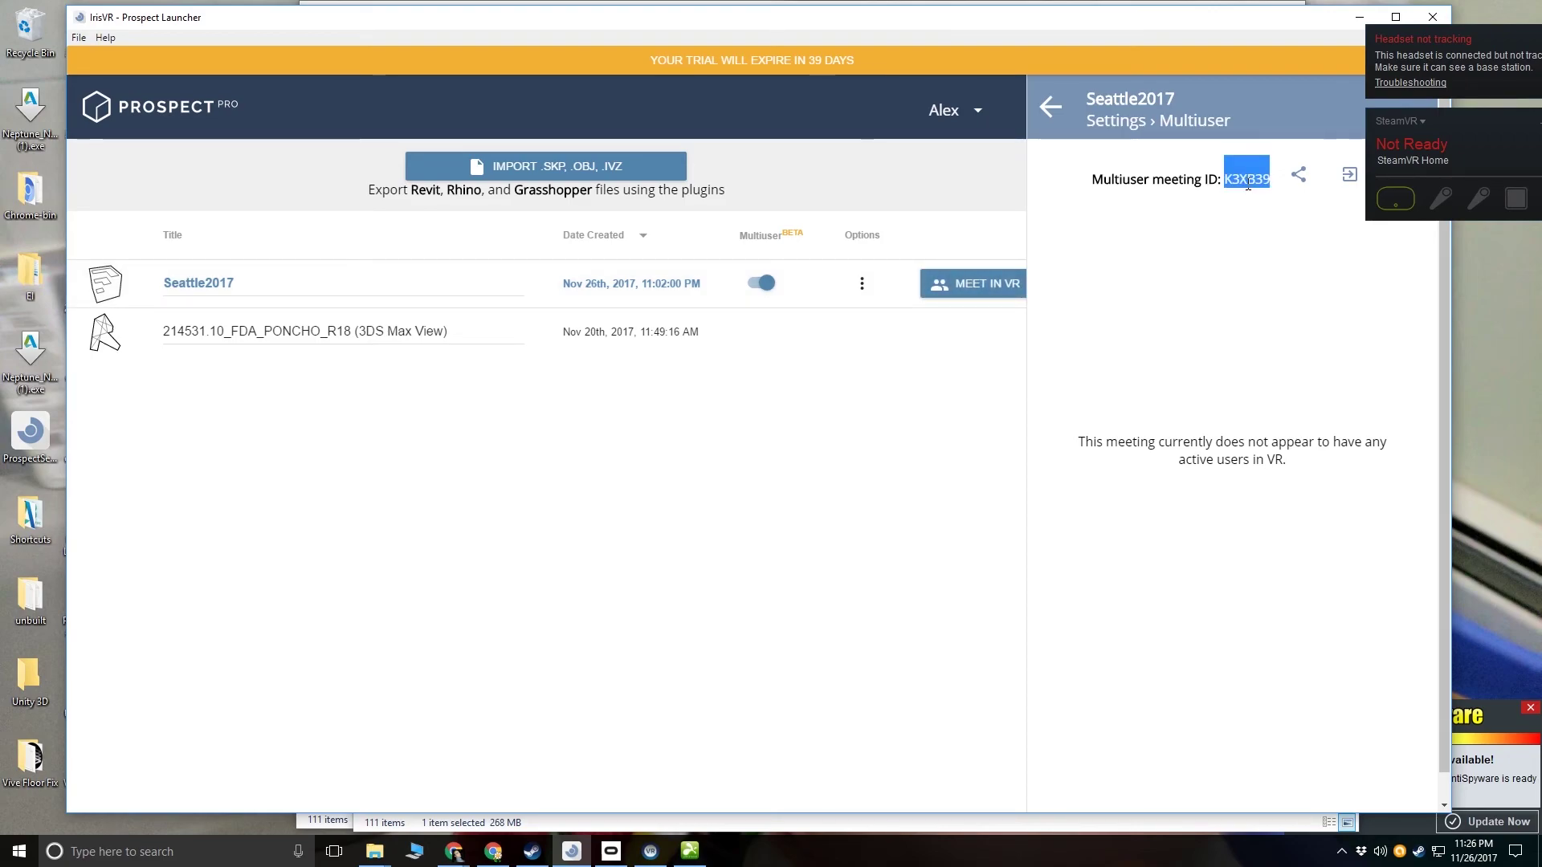
click(973, 283)
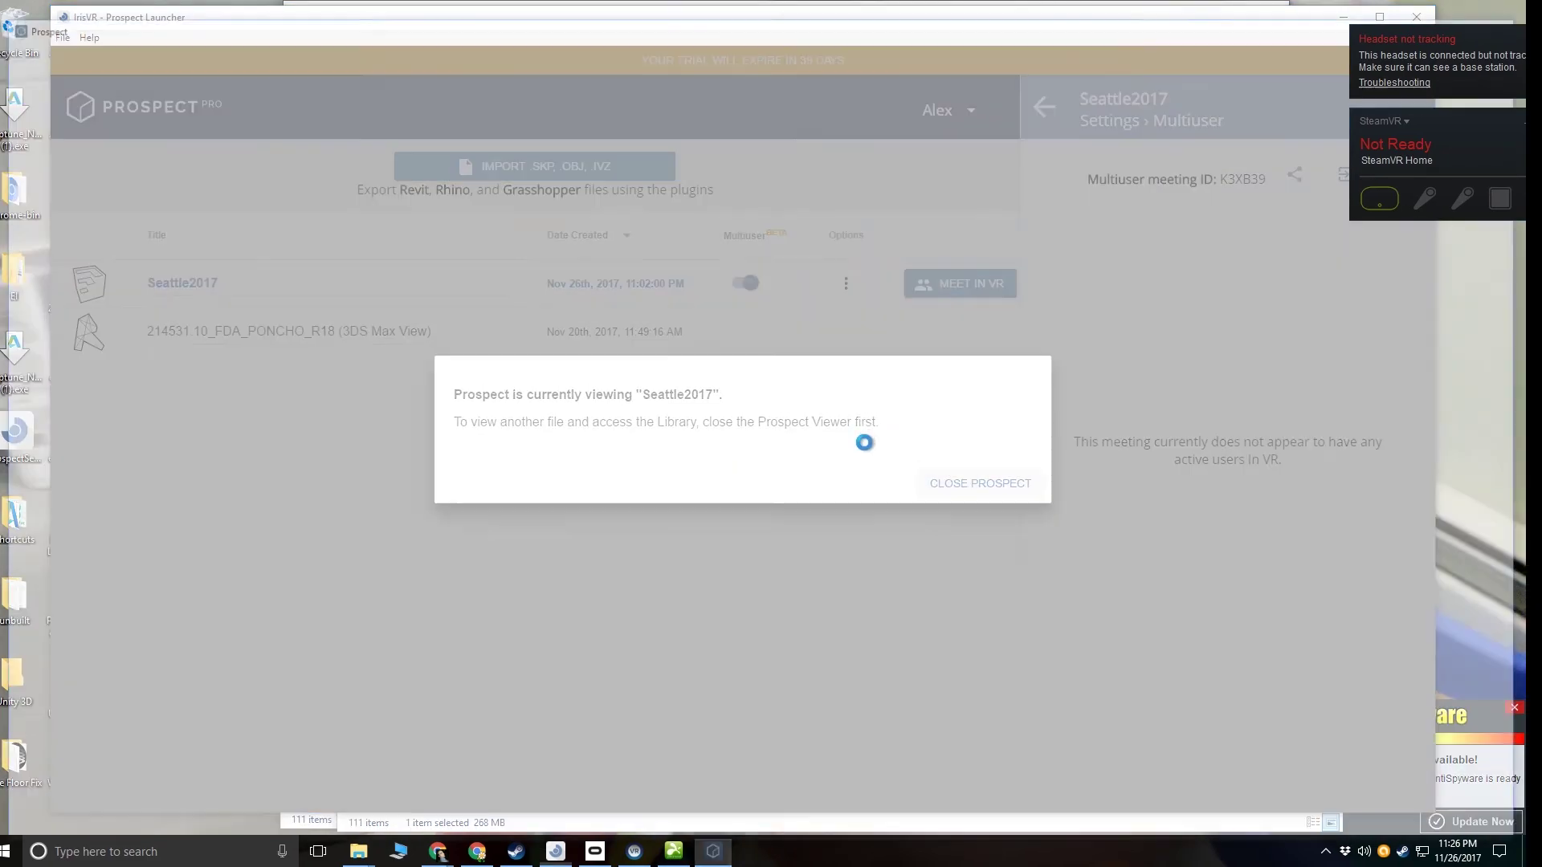